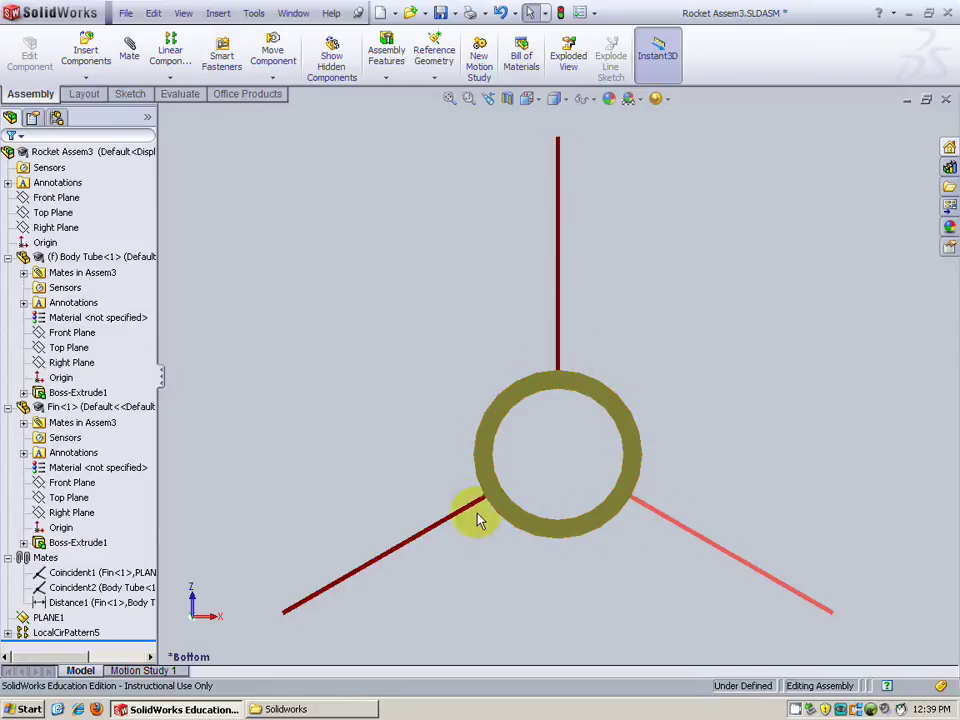
- Insert the nosecone part from Rocket Parts and place it beside the body tube
left_click(675, 533)
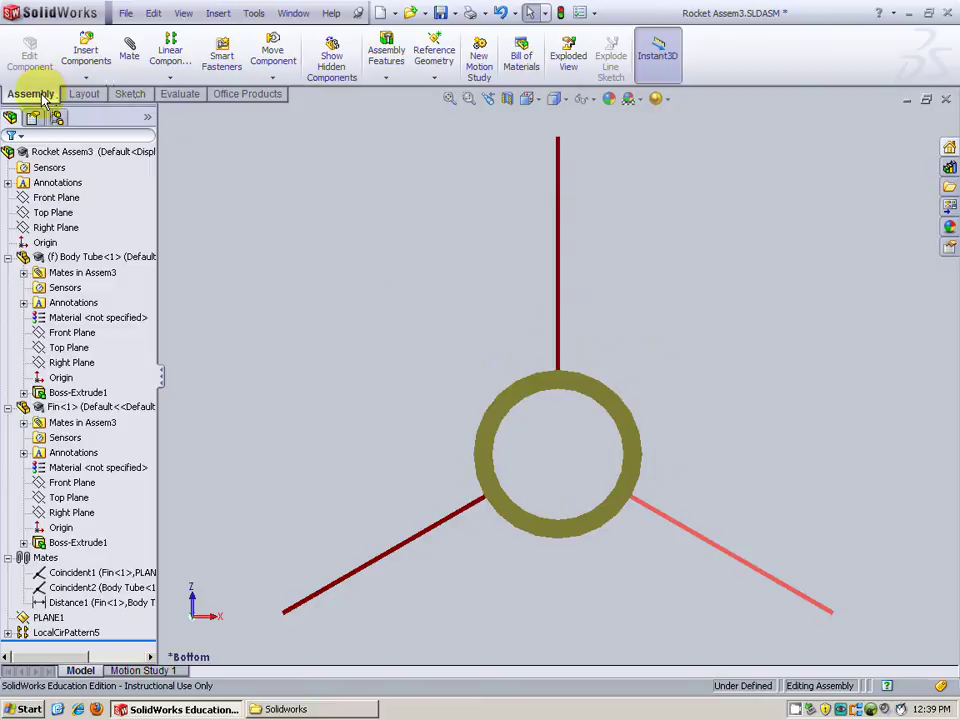
left_click(86, 52)
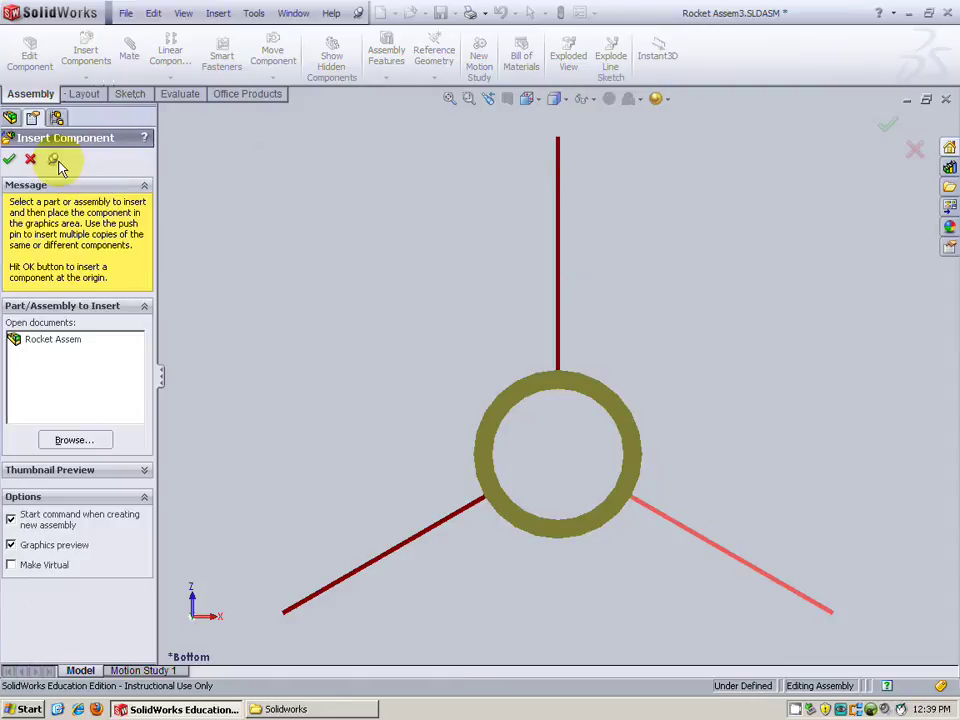
left_click(99, 444)
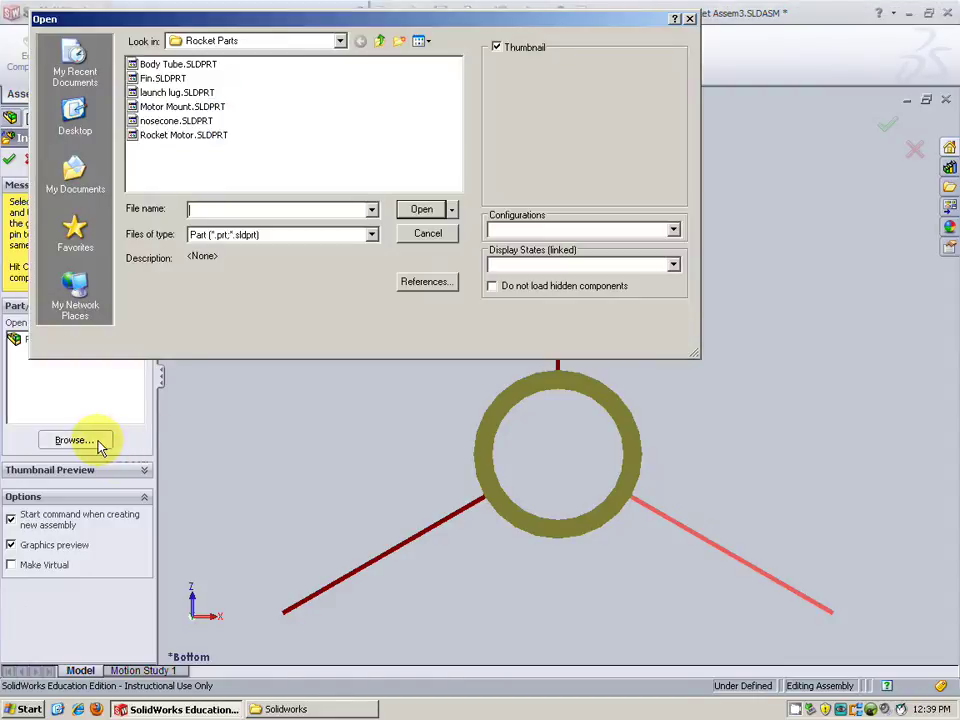
left_click(200, 121)
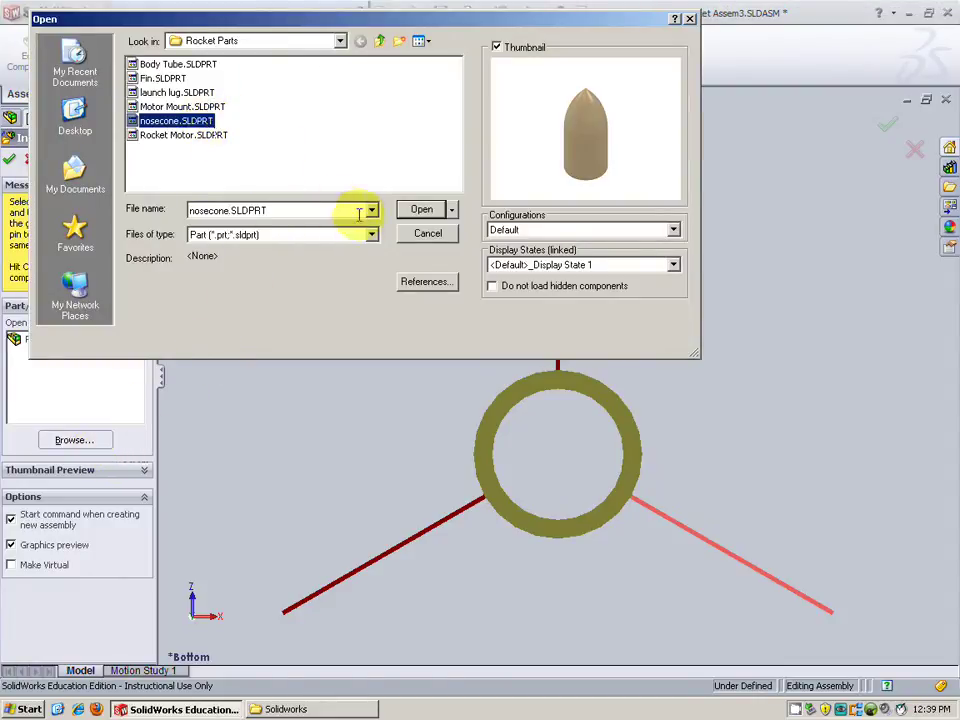
left_click(423, 211)
left_click(305, 310)
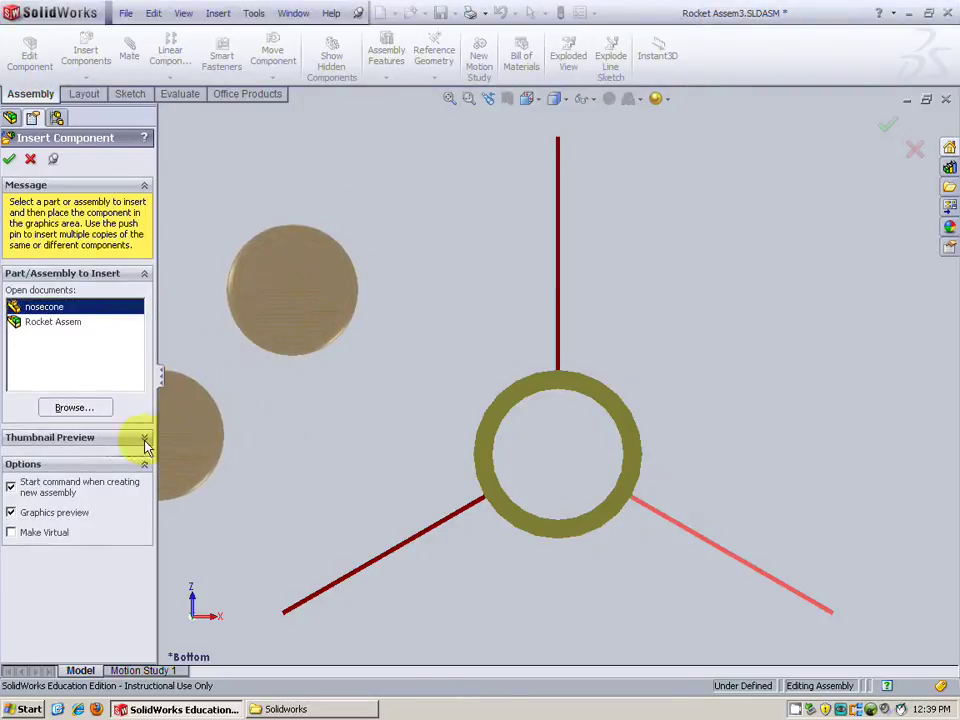
- Insert the launch lug, Motor Mount and Rocket Motor parts, placing the motor above the mount
left_click(80, 414)
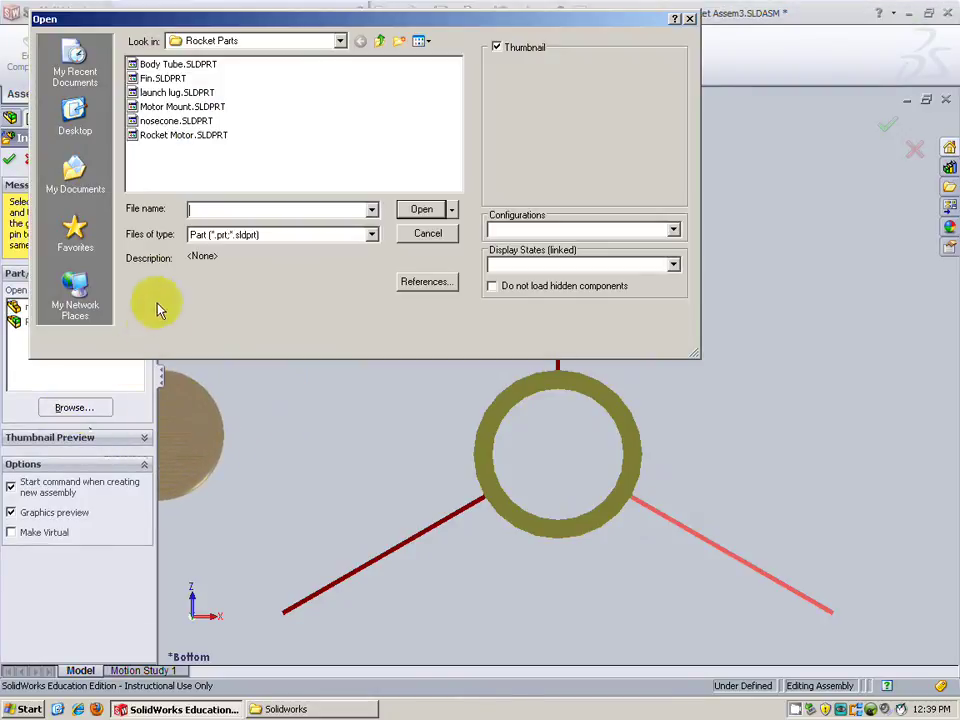
left_click(165, 92)
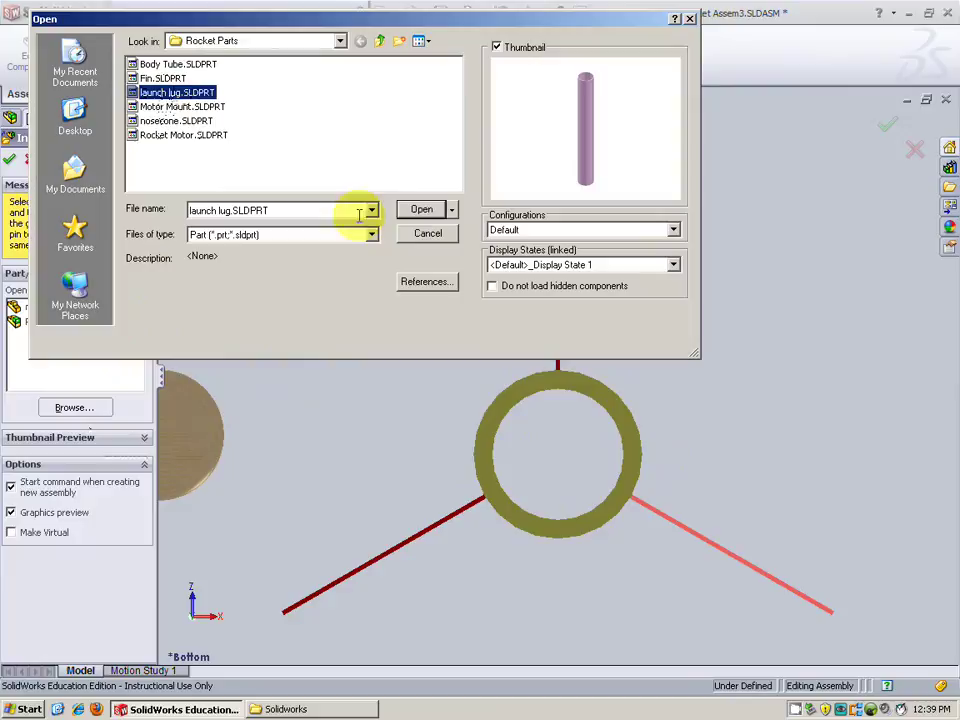
left_click(421, 210)
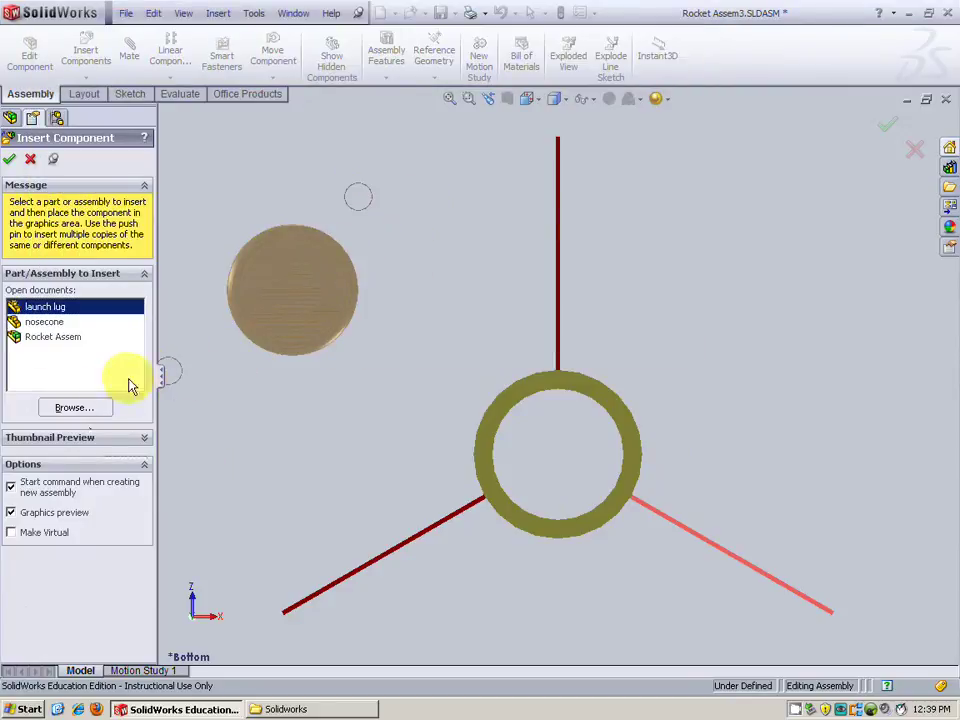
left_click(74, 408)
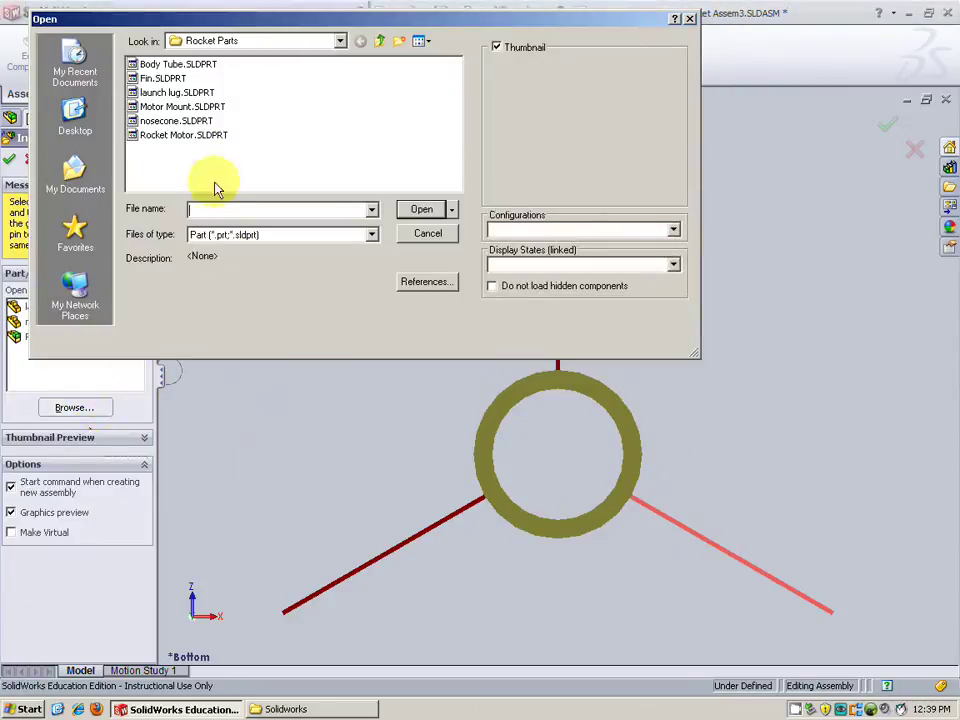
left_click(170, 107)
left_click(423, 210)
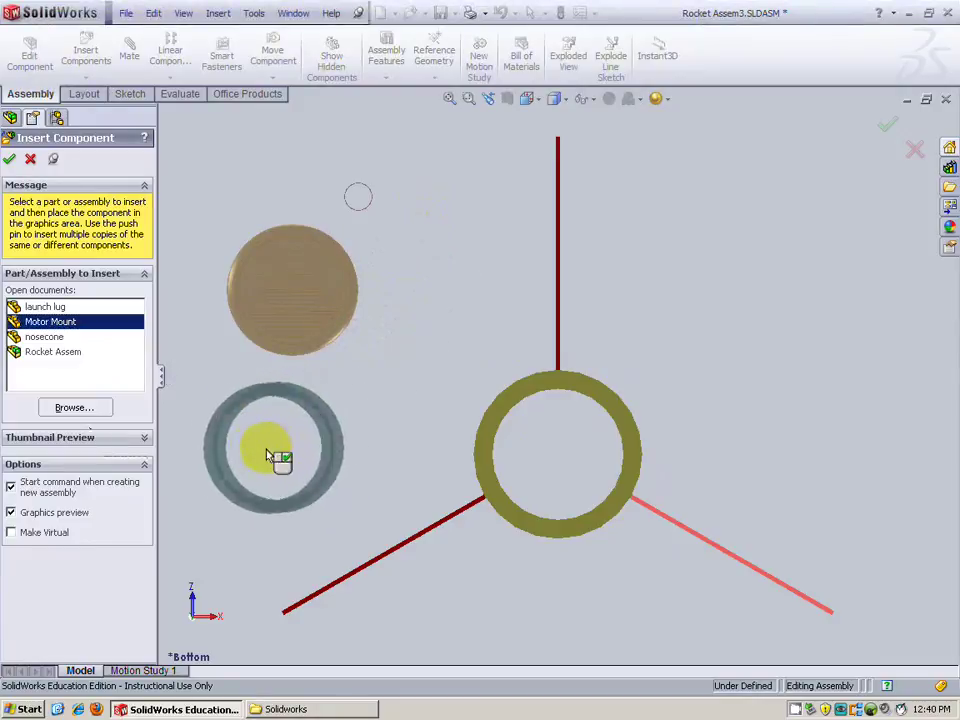
left_click(90, 408)
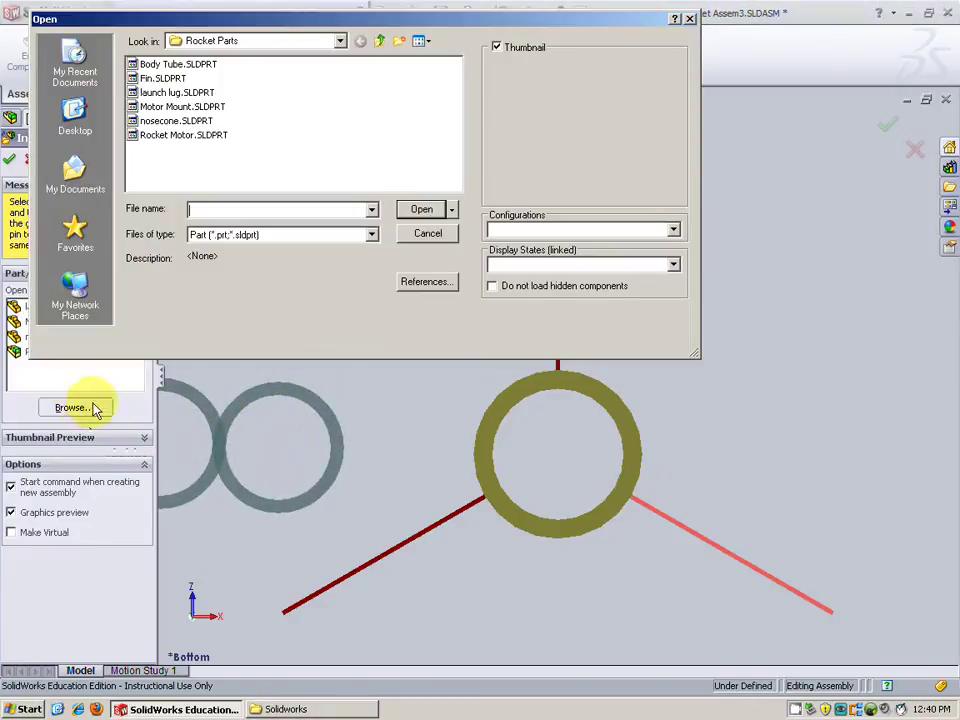
left_click(178, 138)
left_click(418, 209)
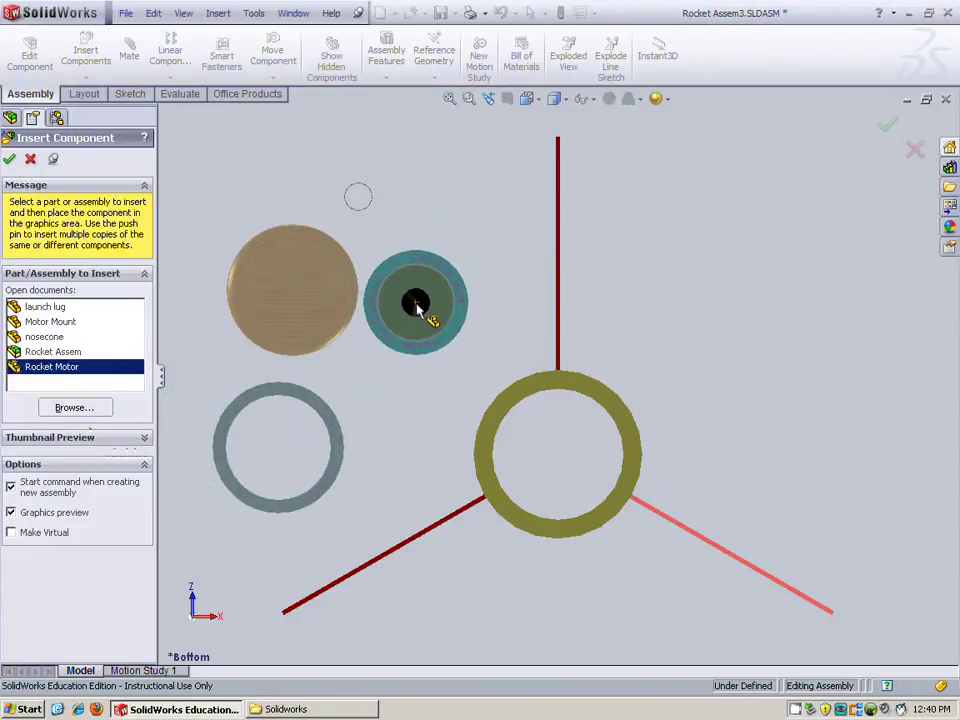
left_click(417, 305)
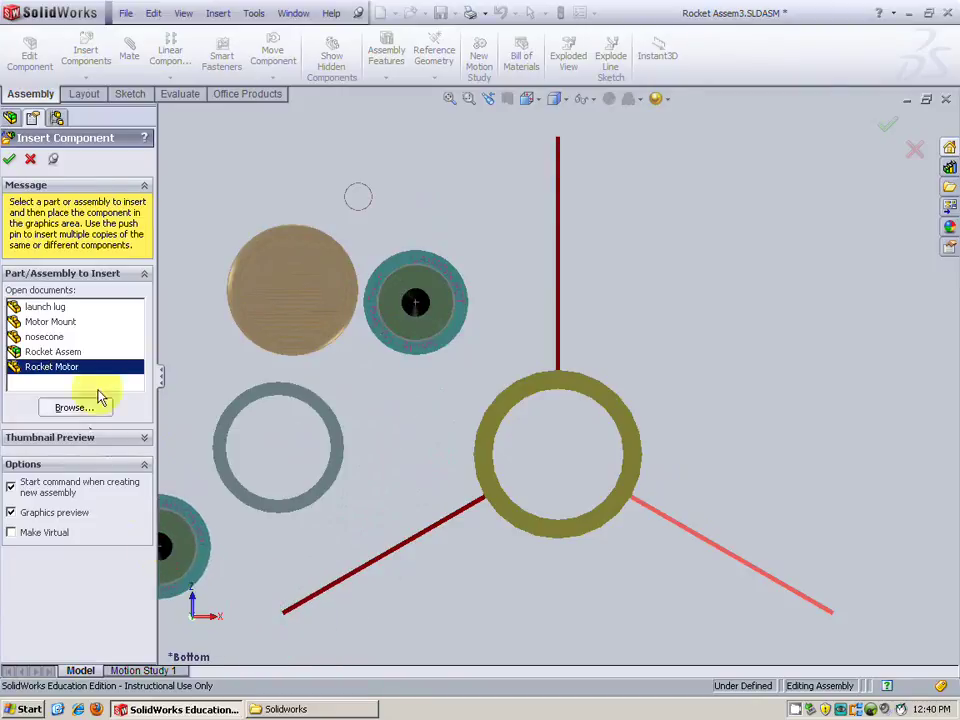
- Finish inserting components, orbit into 3D and drag the launch lug away from the others
left_click(9, 161)
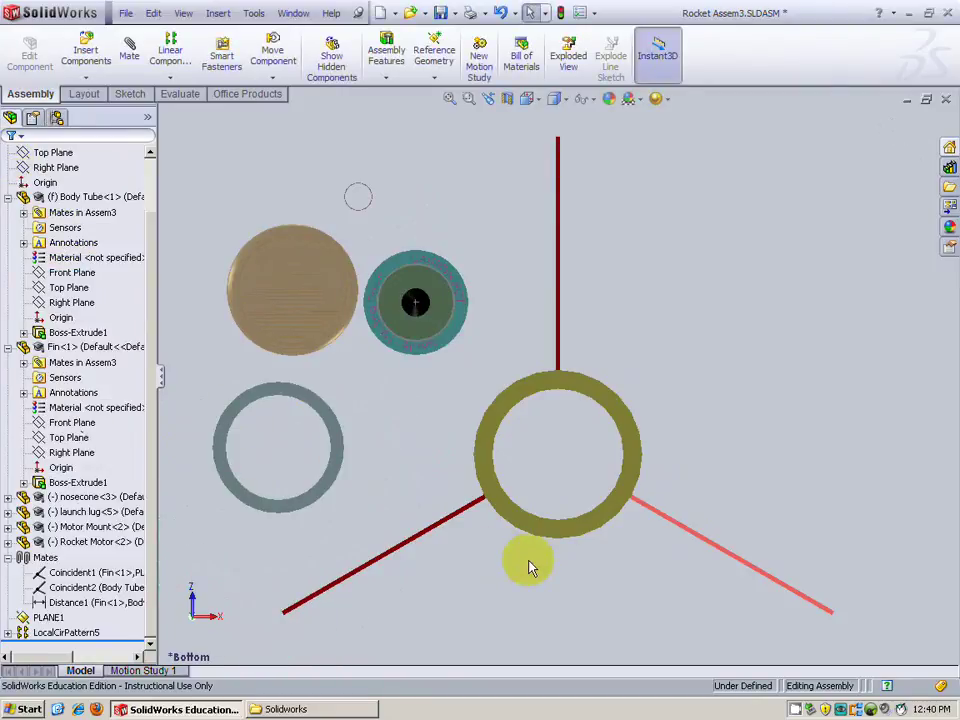
middle_click_drag(669, 414, 475, 422)
scroll(545, 430, "up", 5)
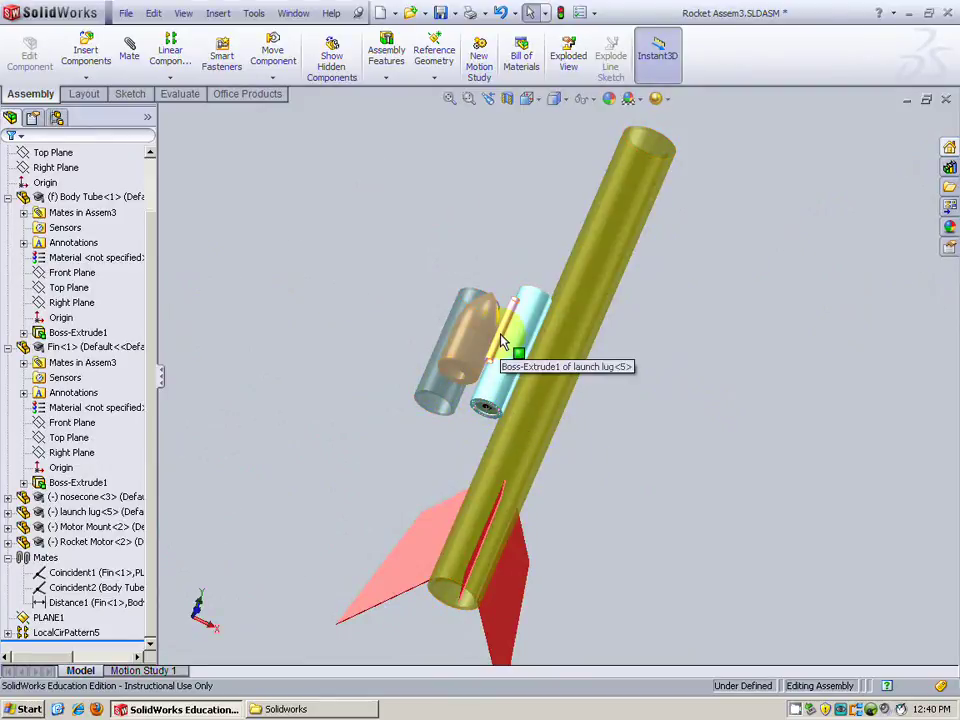
left_click_drag(507, 346, 400, 302)
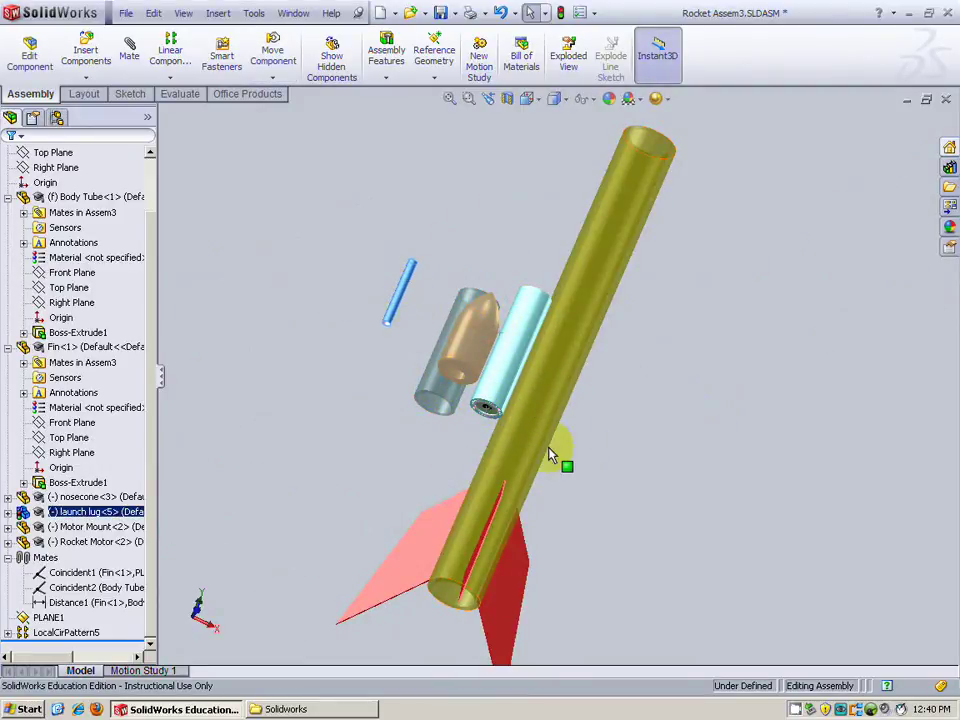
- Select the motor mount, rocket motor, nosecone and body tube in the tree to identify each
left_click(56, 526, "ctrl")
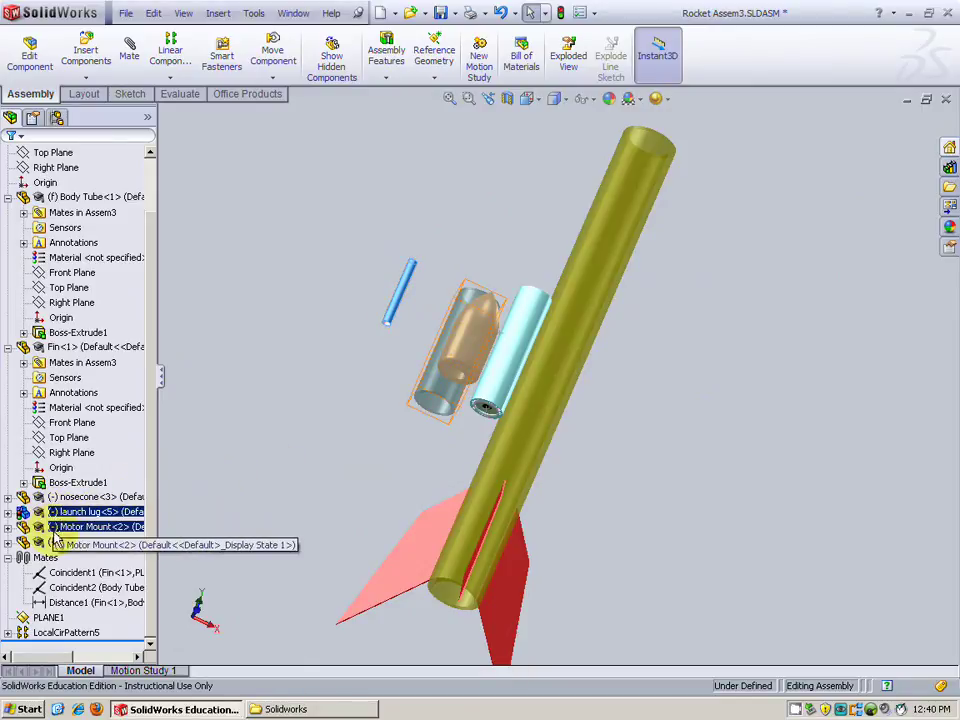
left_click(56, 541)
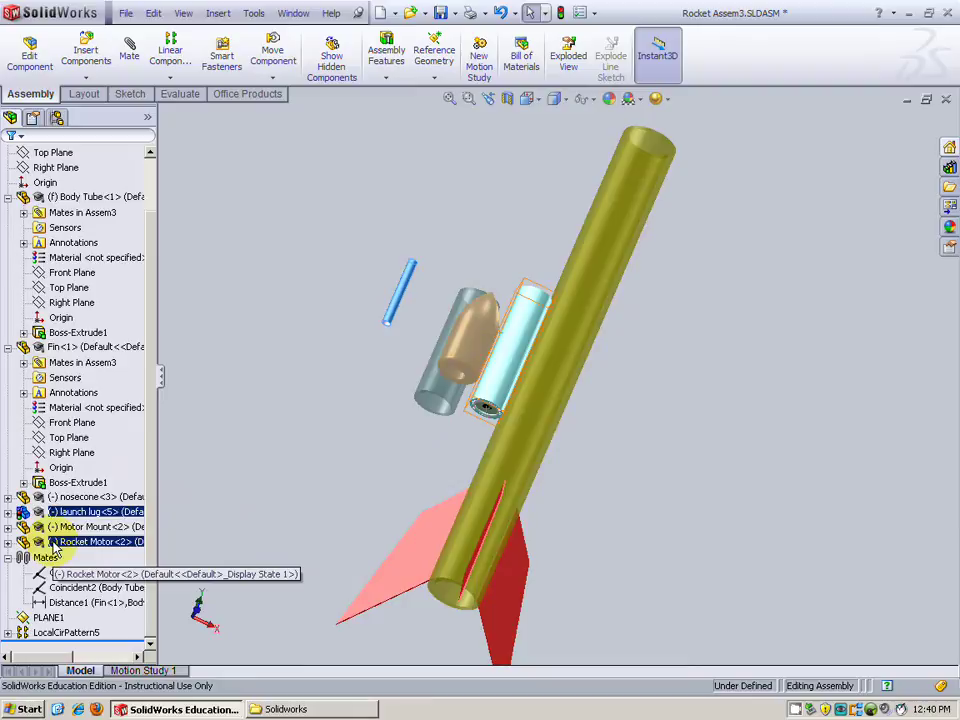
left_click(56, 499)
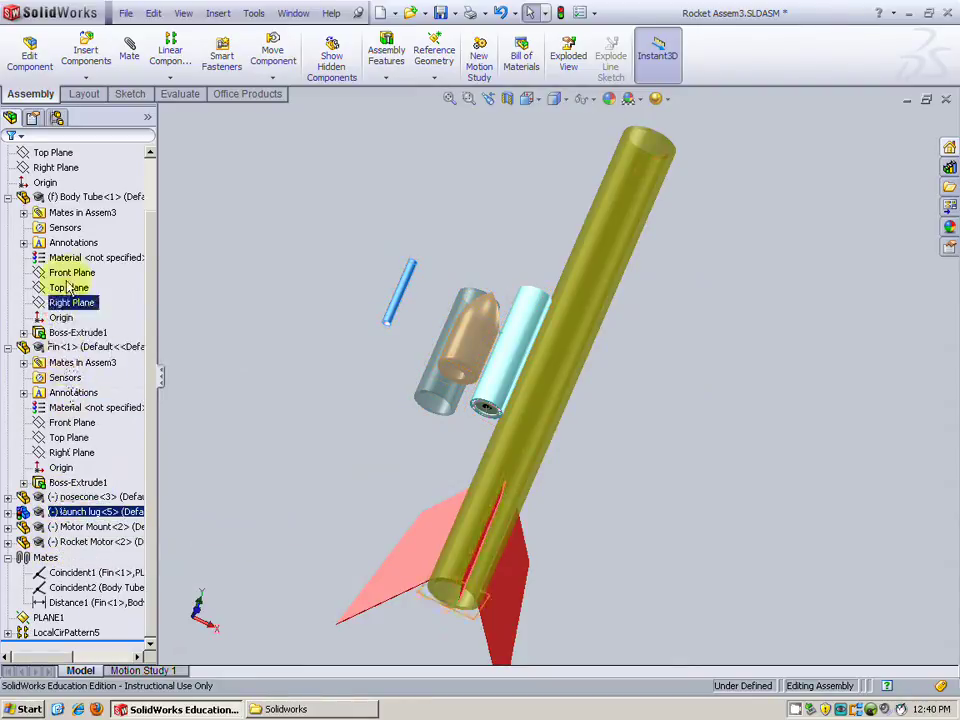
left_click(62, 199)
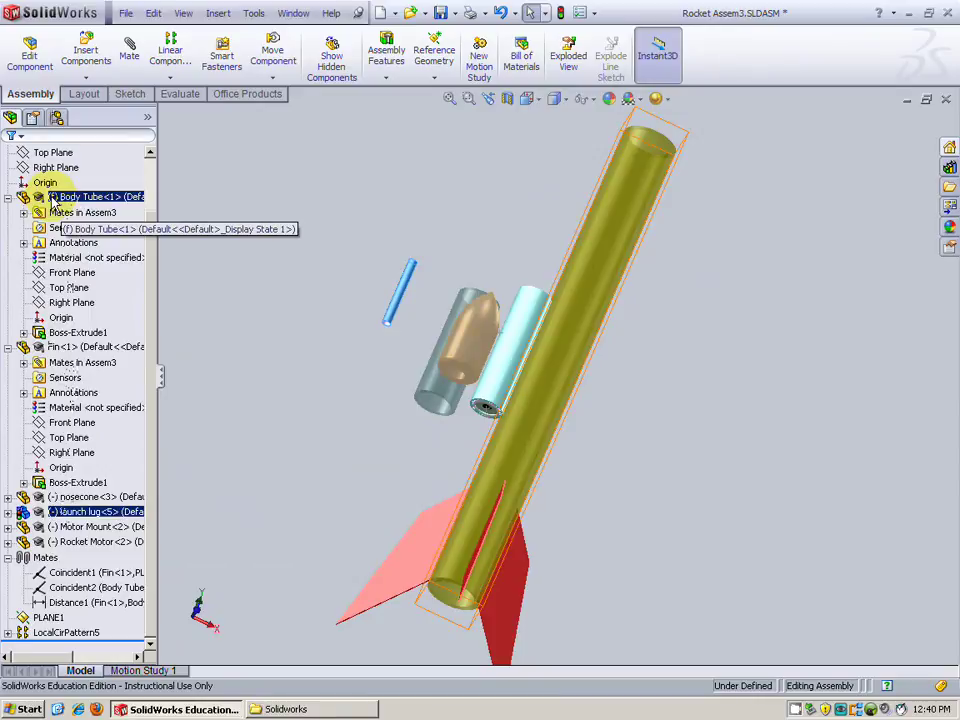
left_click(168, 262)
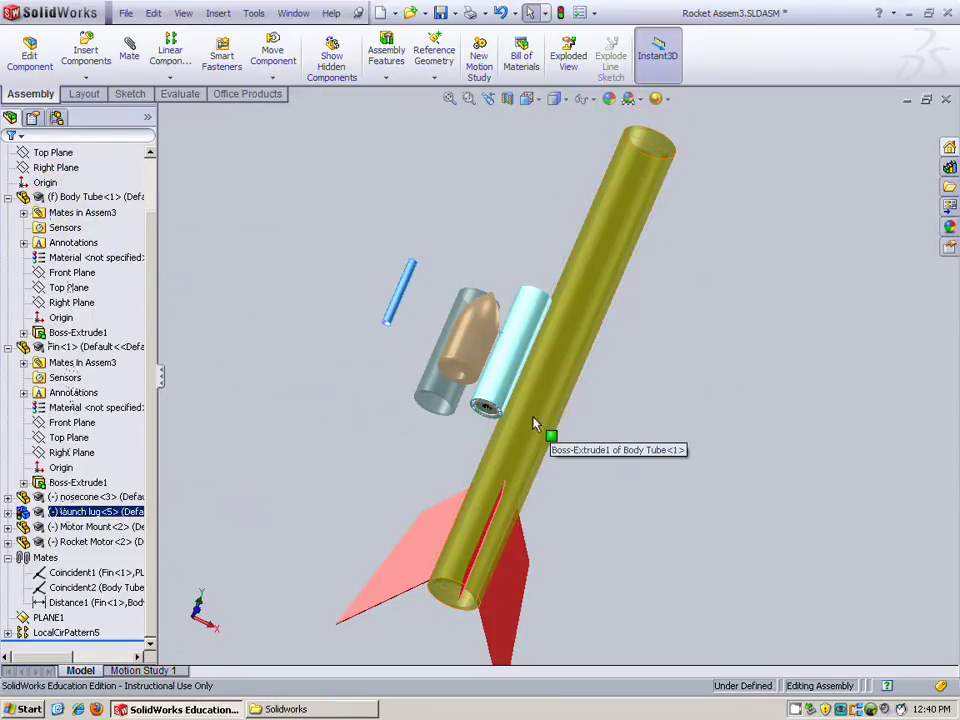
- Mate the nosecone's round face concentric with the body tube, discarding an accidental lug mate
left_click(132, 58)
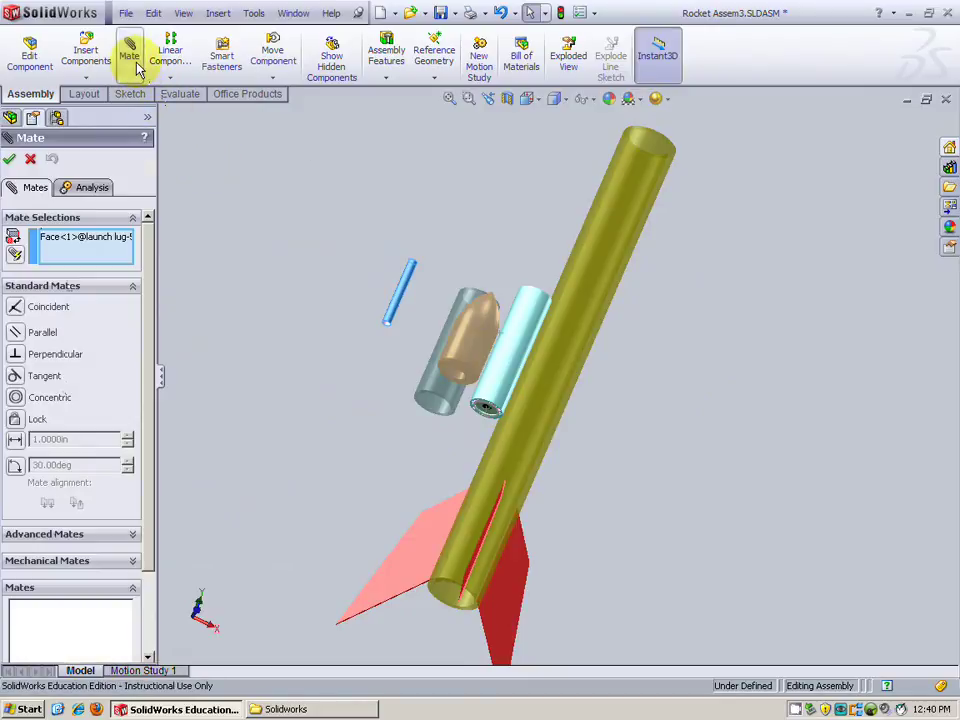
left_click(475, 349)
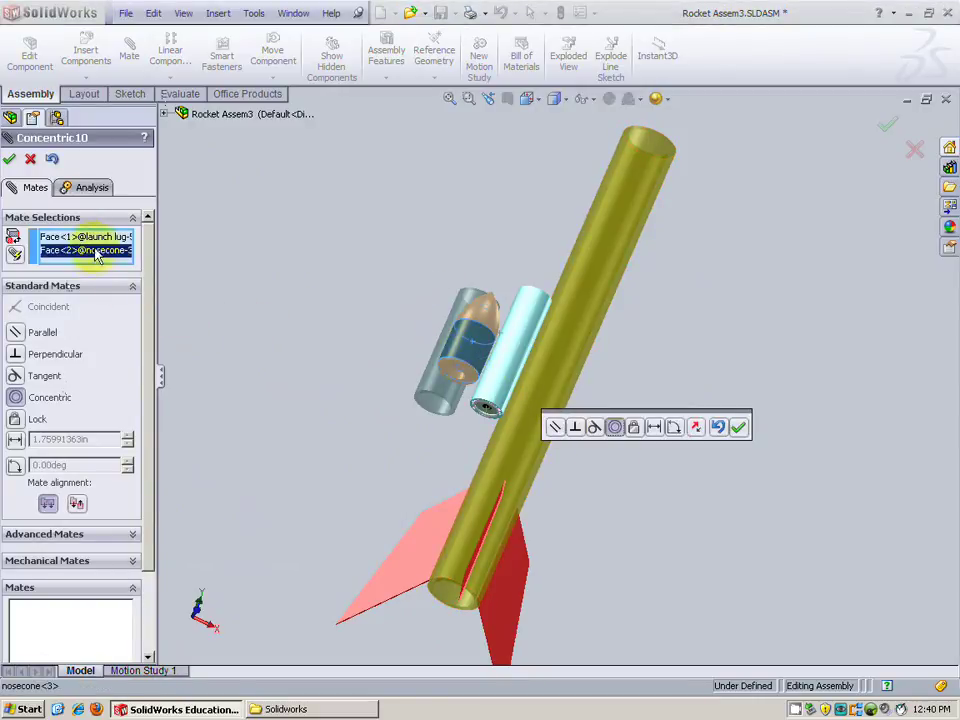
left_click(738, 427)
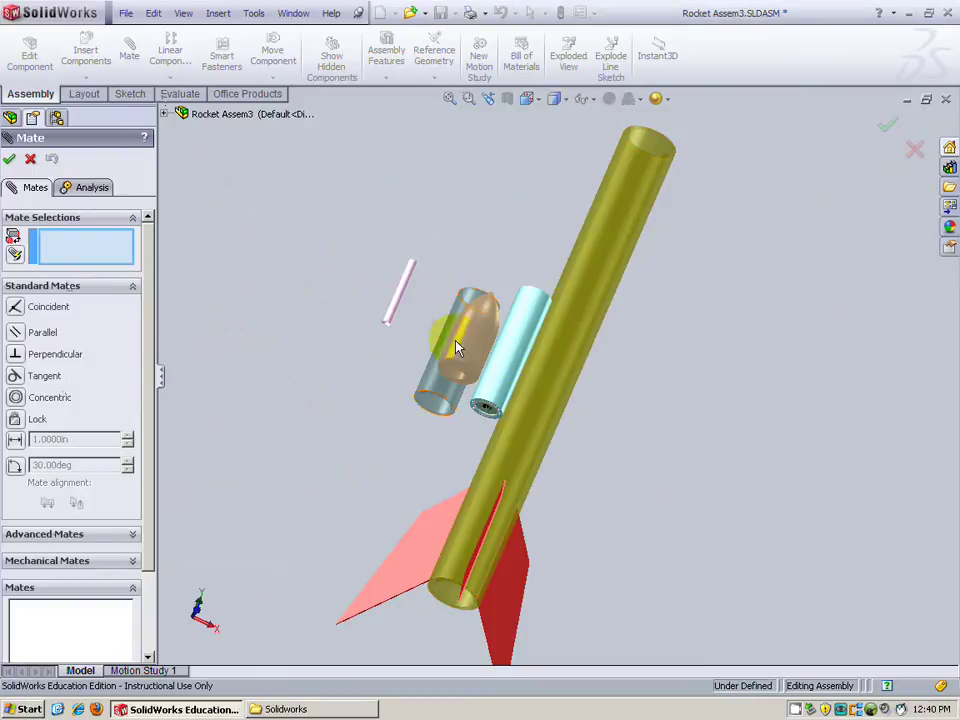
left_click(482, 358)
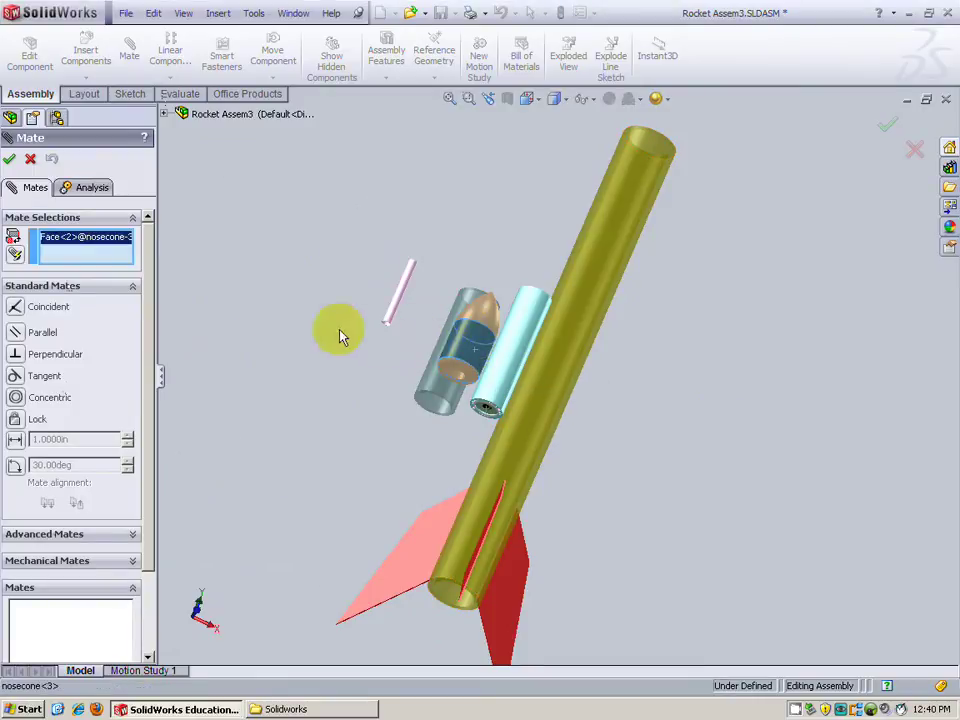
left_click(624, 250)
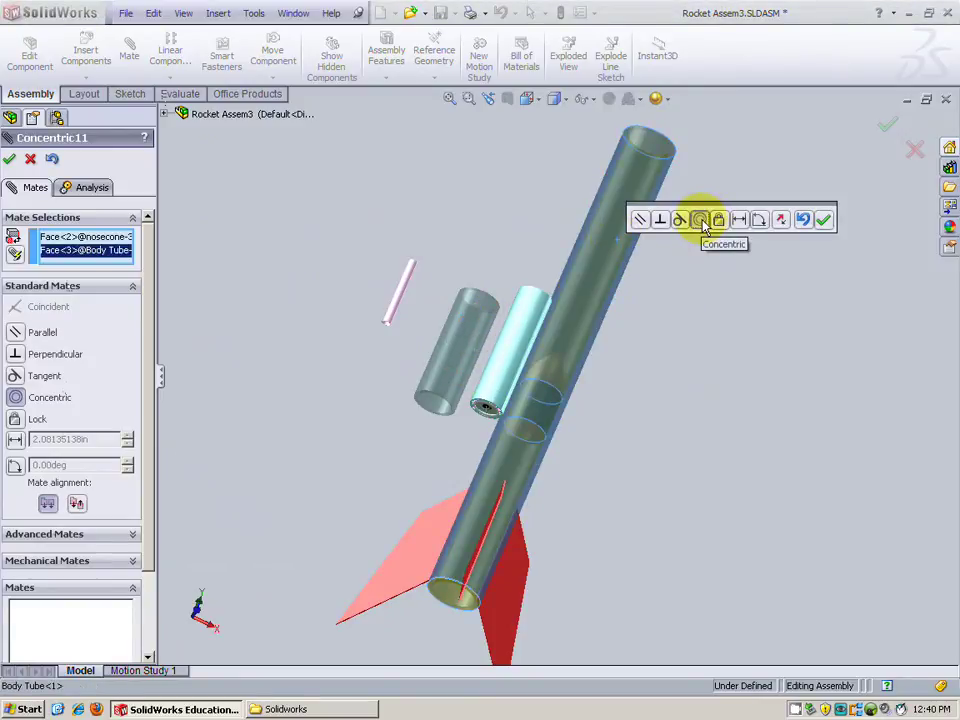
left_click(825, 221)
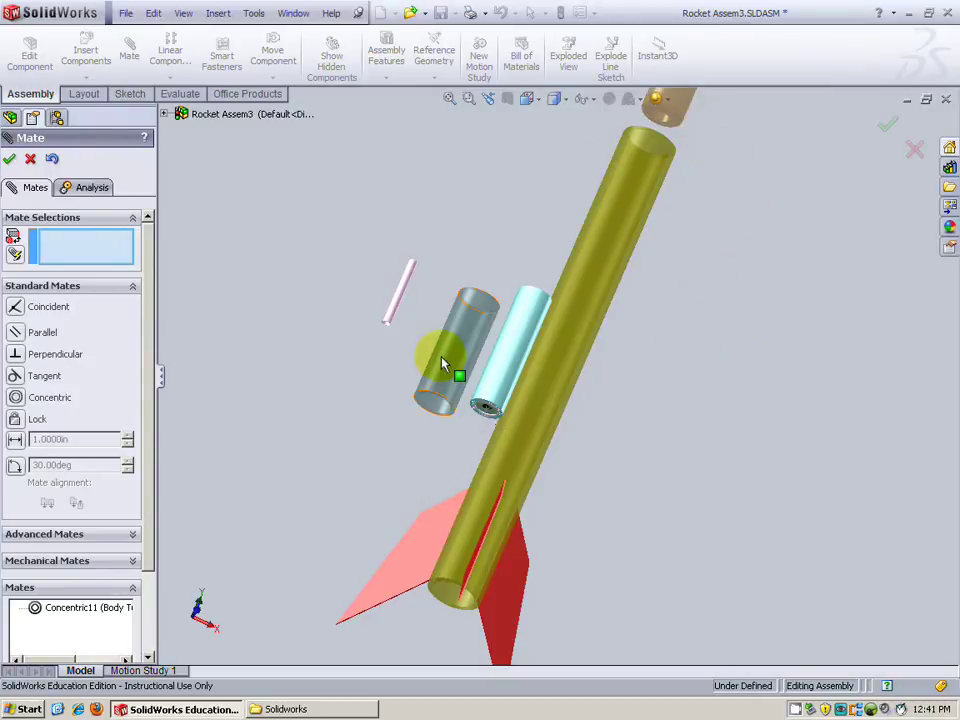
- Make the motor mount concentric with the body tube and pull it out below the fins
middle_click_drag(590, 420, 630, 480)
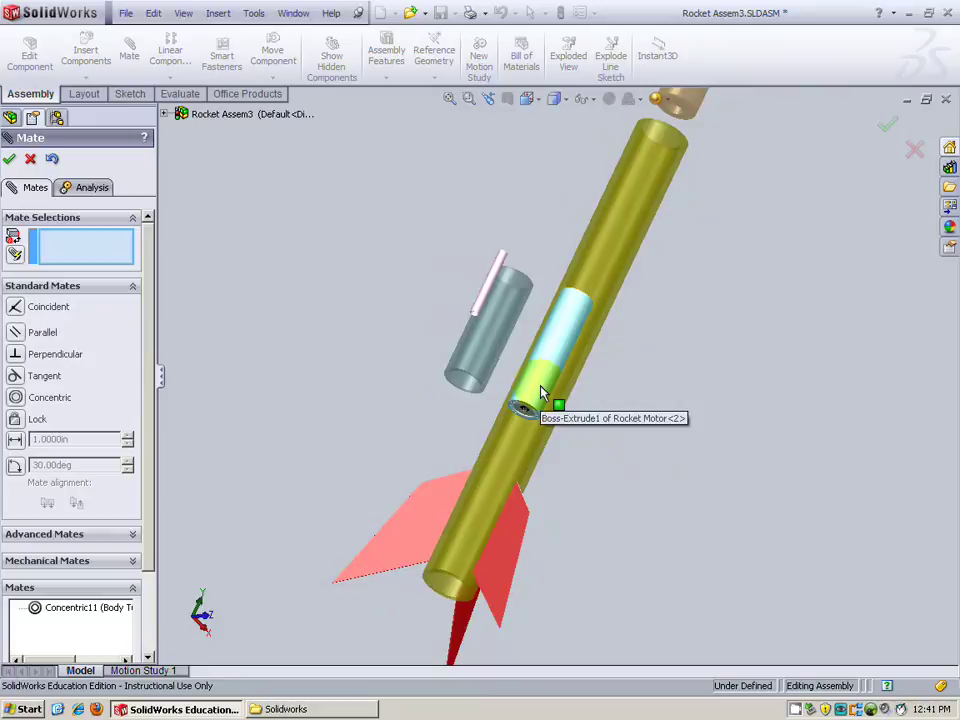
left_click(488, 353)
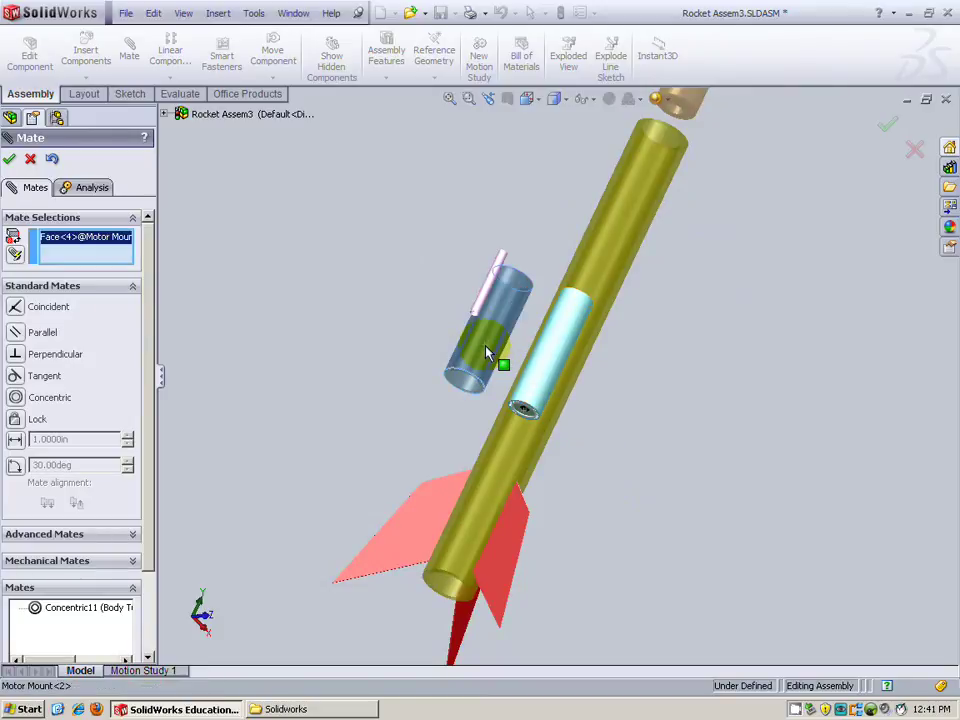
left_click(617, 265)
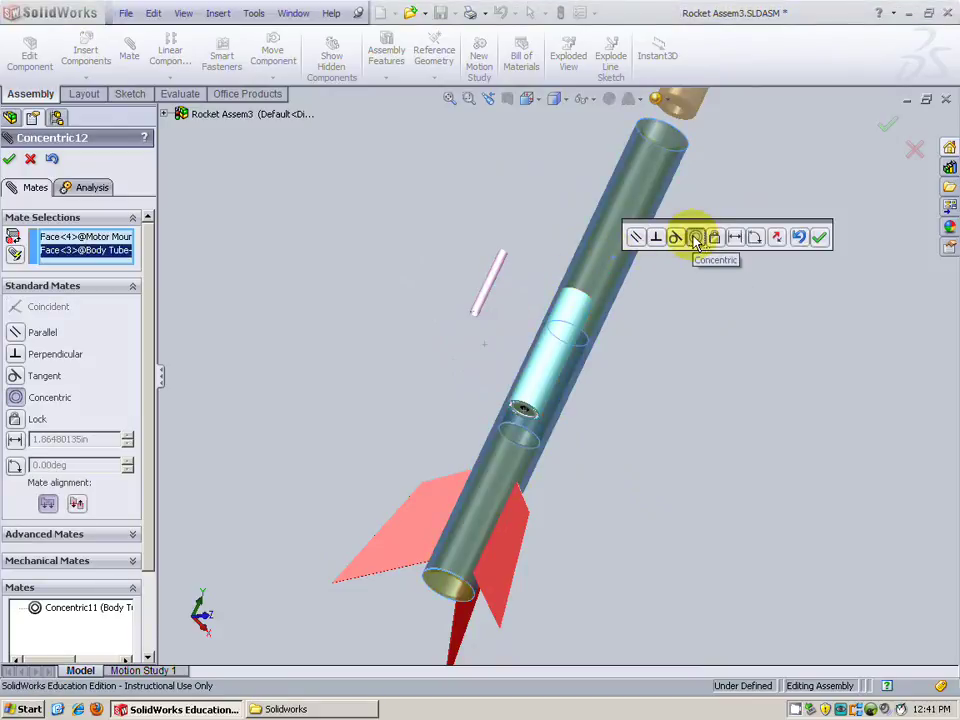
left_click(819, 238)
scroll(565, 430, "up", 3)
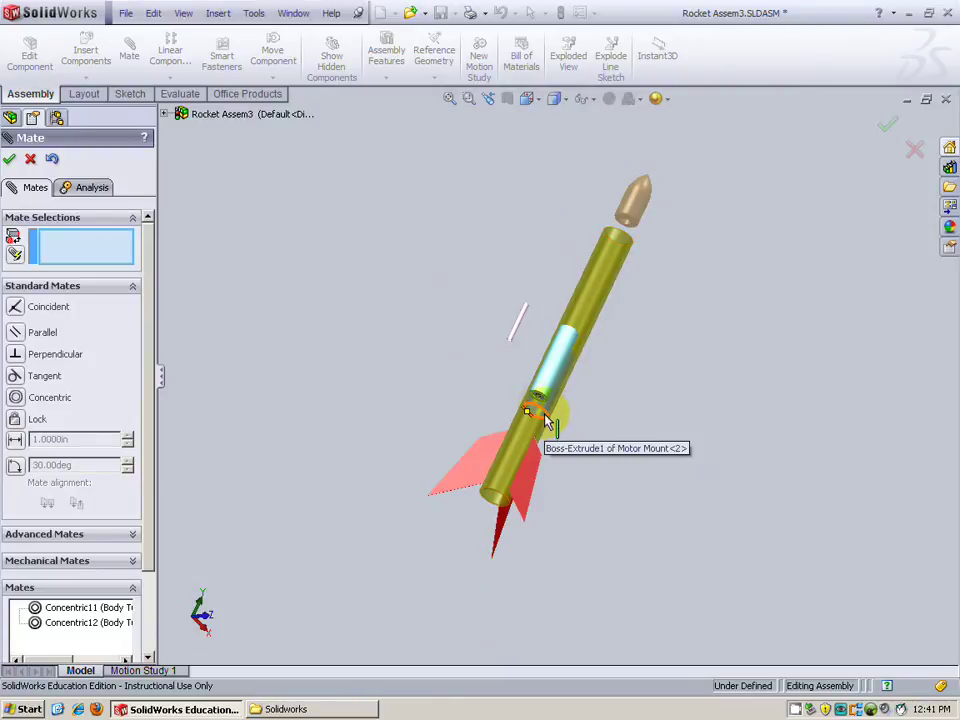
left_click_drag(547, 421, 452, 590)
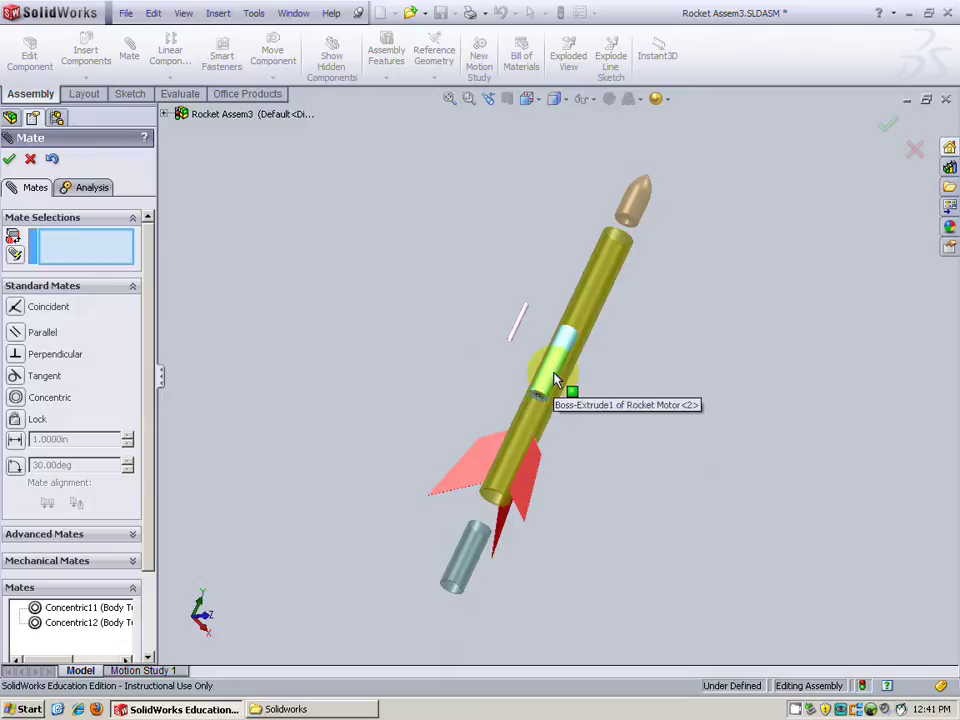
- Make the rocket motor concentric with the body tube and pull it further out below
left_click(558, 381)
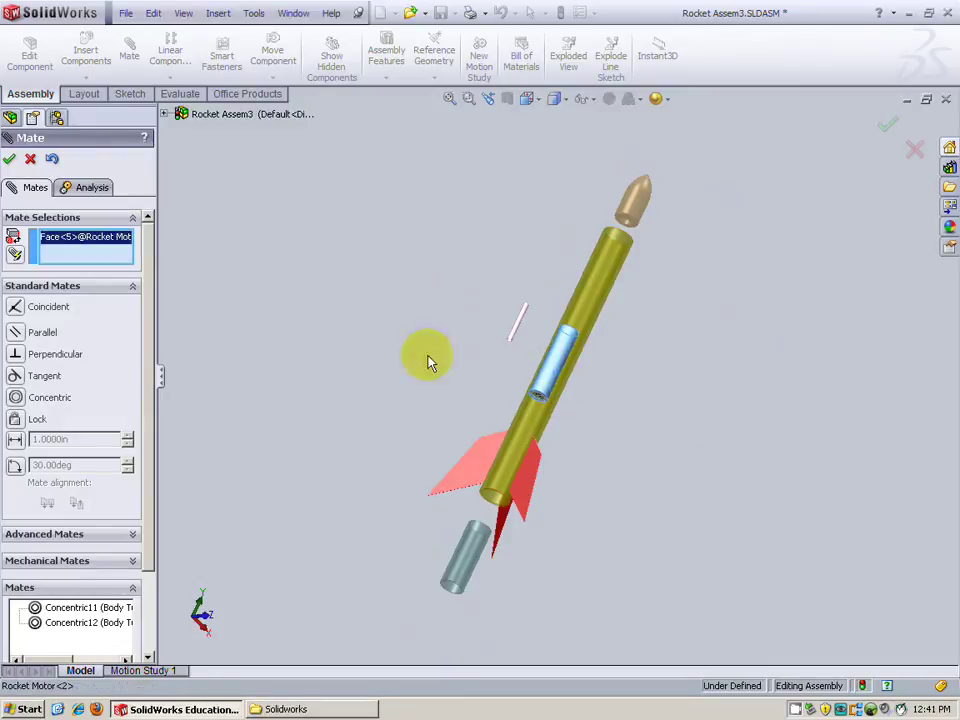
left_click(534, 443)
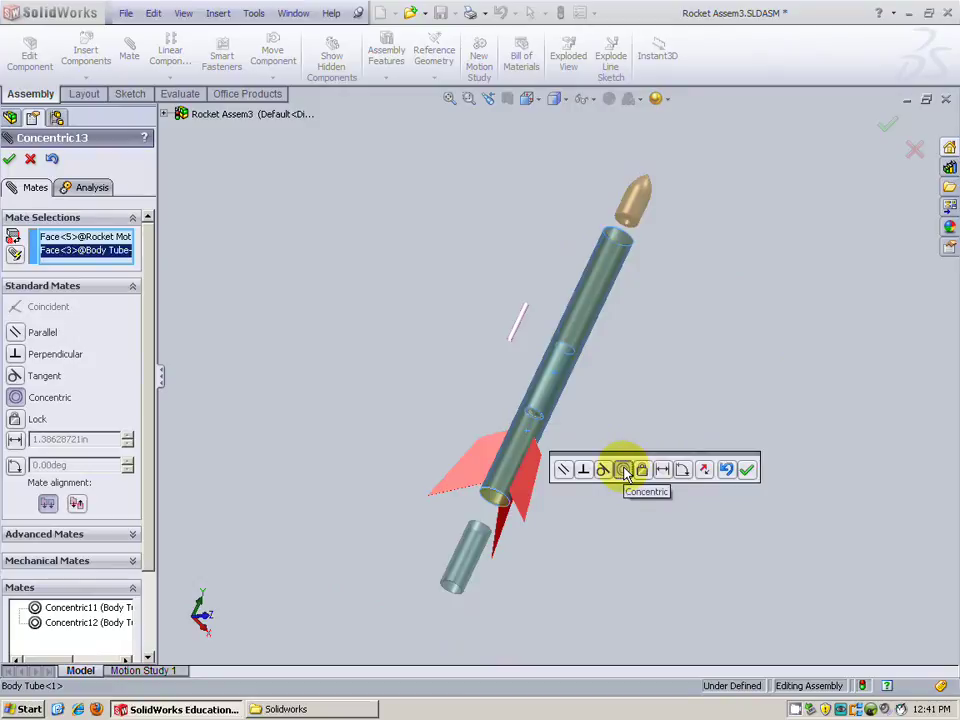
left_click(746, 469)
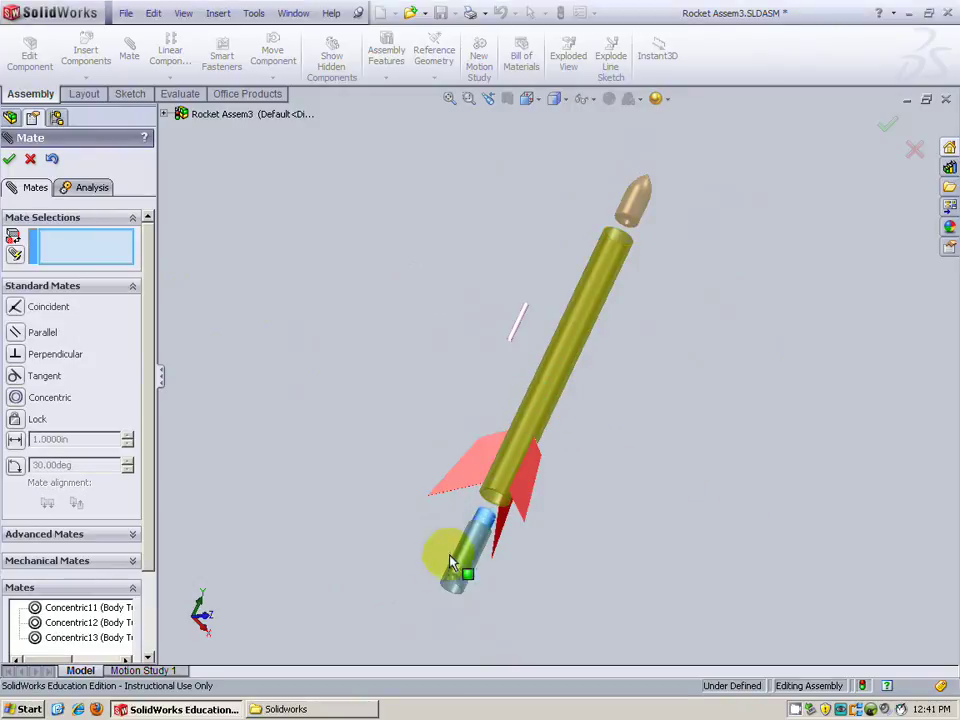
left_click_drag(450, 563, 433, 583)
scroll(557, 549, "up", 3)
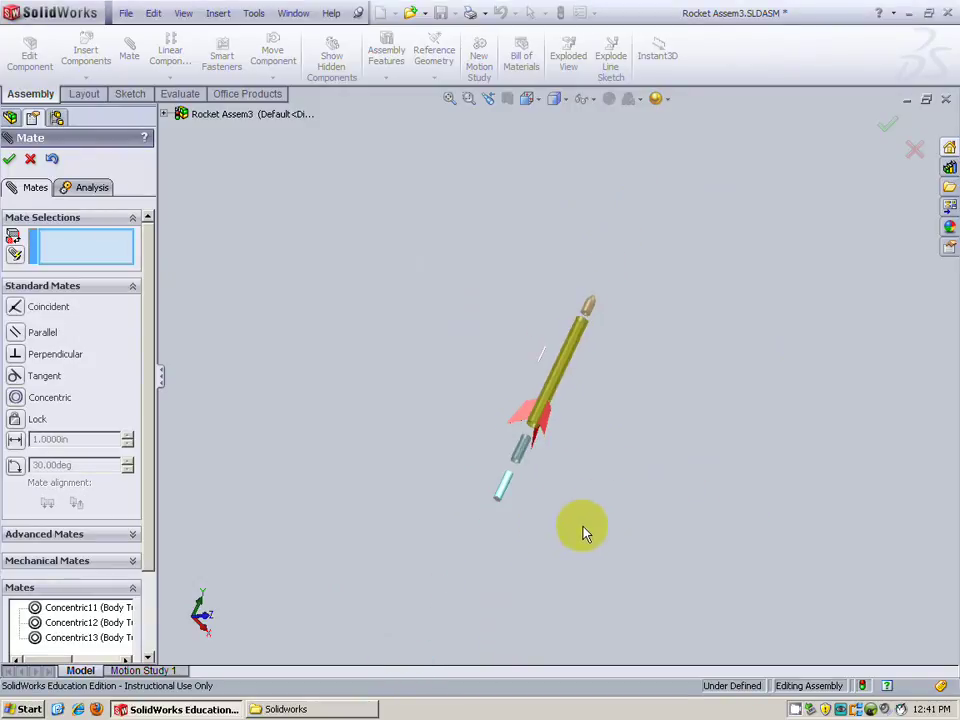
middle_click_drag(585, 533, 513, 480)
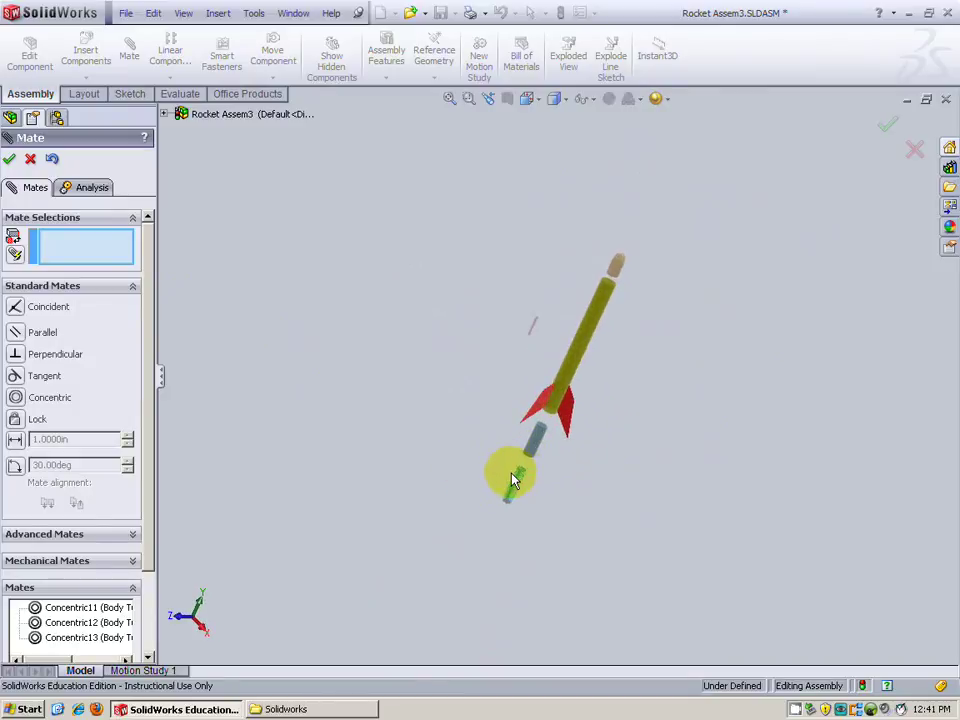
- Make the rocket motor's top rim face coincident with the motor mount's end face
scroll(512, 480, "down", 8)
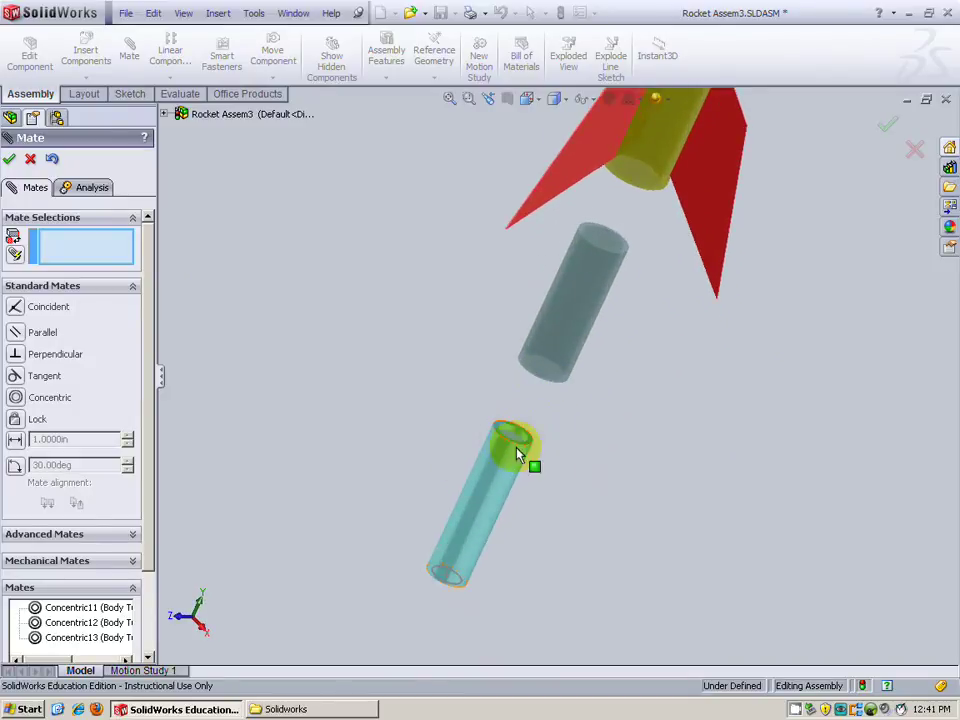
scroll(534, 471, "down", 6)
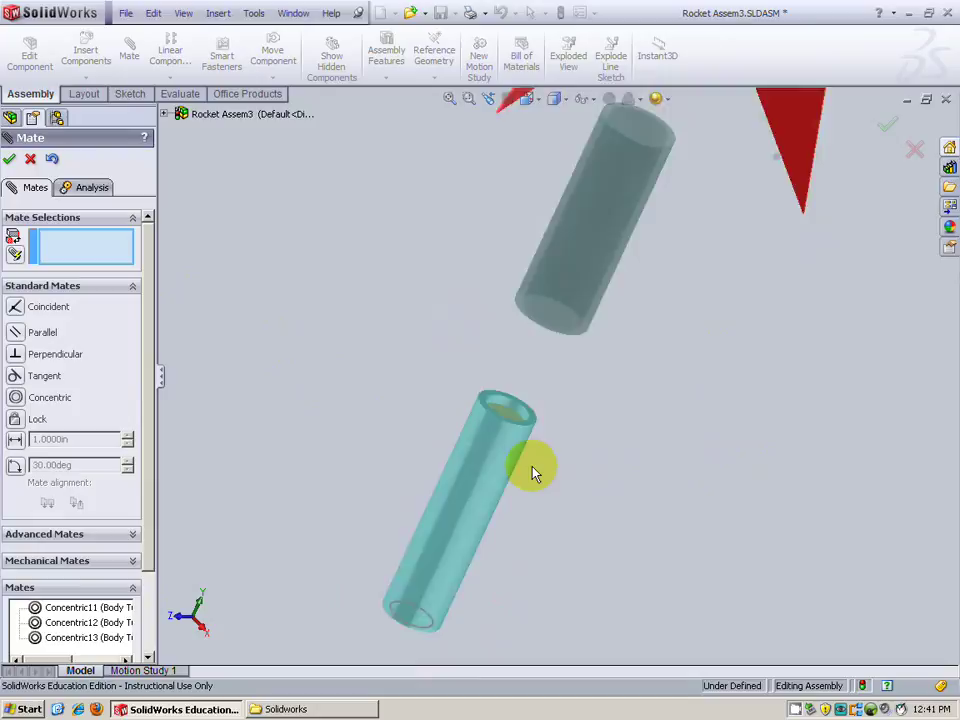
left_click(540, 378)
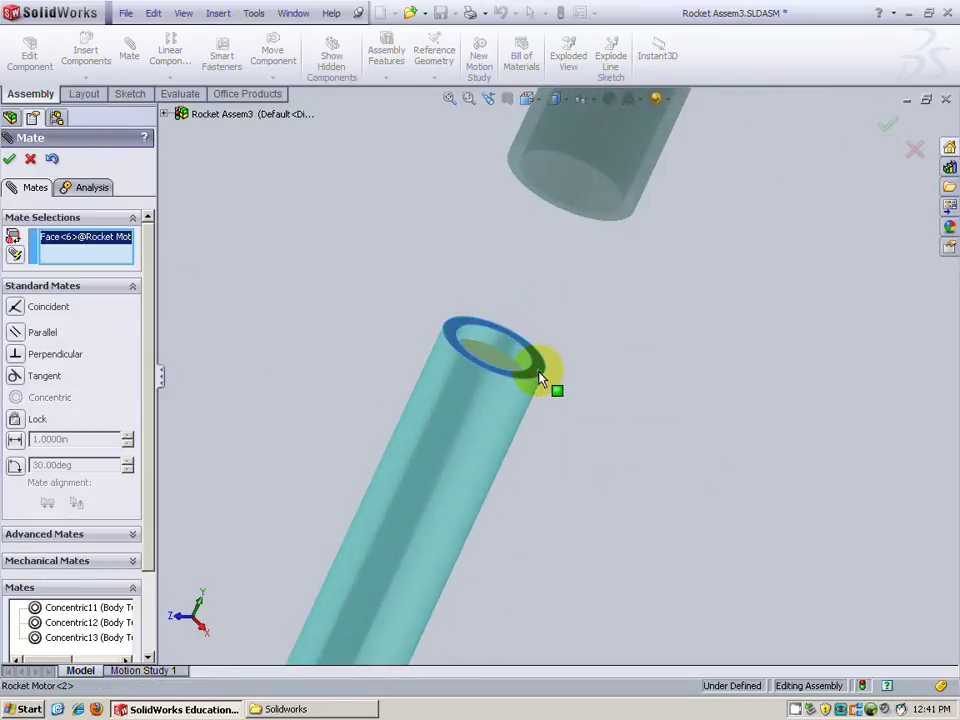
scroll(630, 434, "up", 5)
scroll(619, 208, "down", 8)
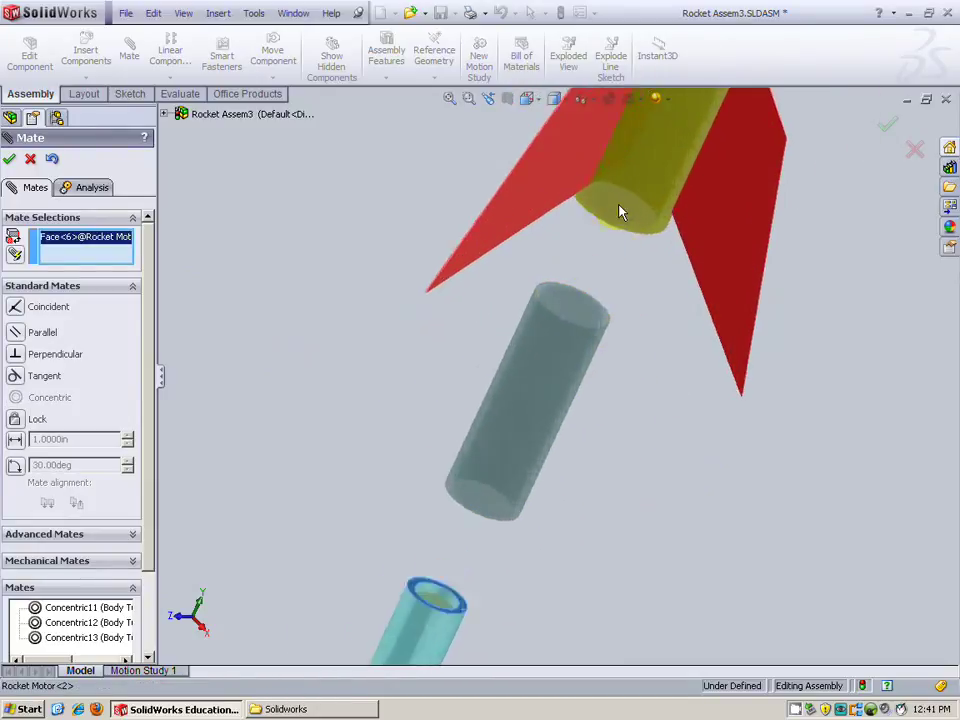
left_click(581, 442)
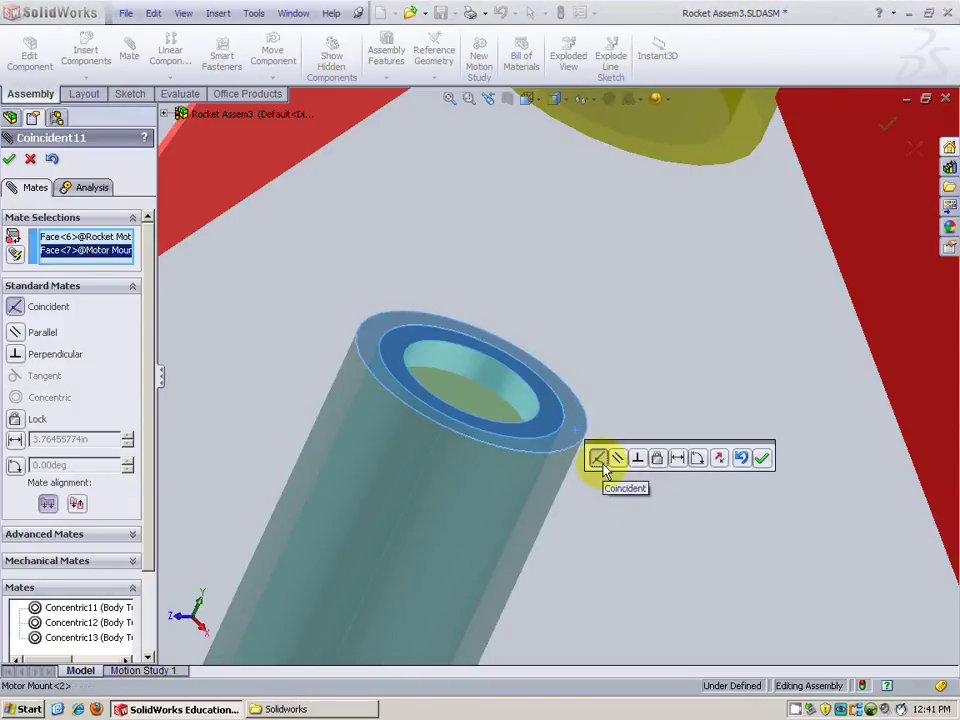
middle_click_drag(485, 496, 457, 489)
left_click(761, 457)
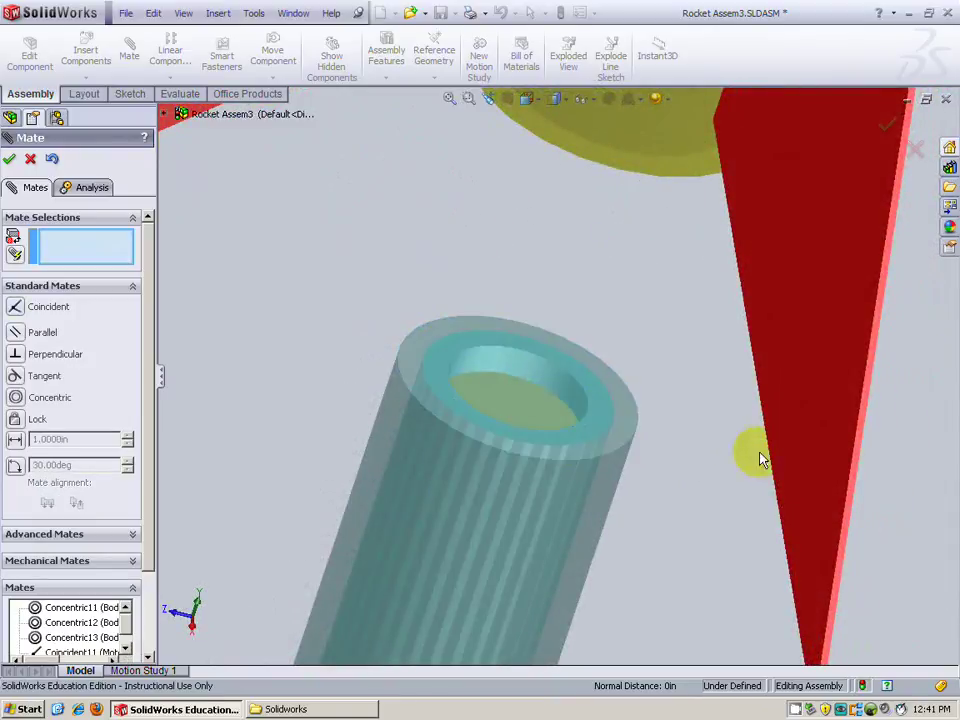
- Orbit for an overview and slide the motor mount along the tube axis
scroll(760, 459, "up", 5)
middle_click_drag(662, 538, 590, 385)
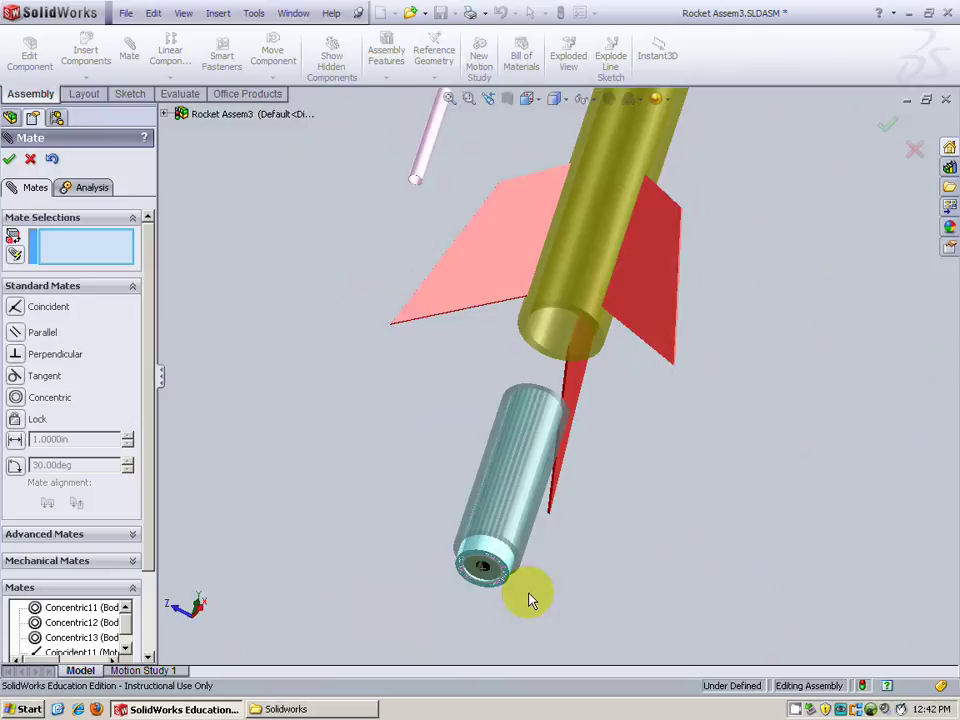
left_click_drag(519, 583, 482, 575)
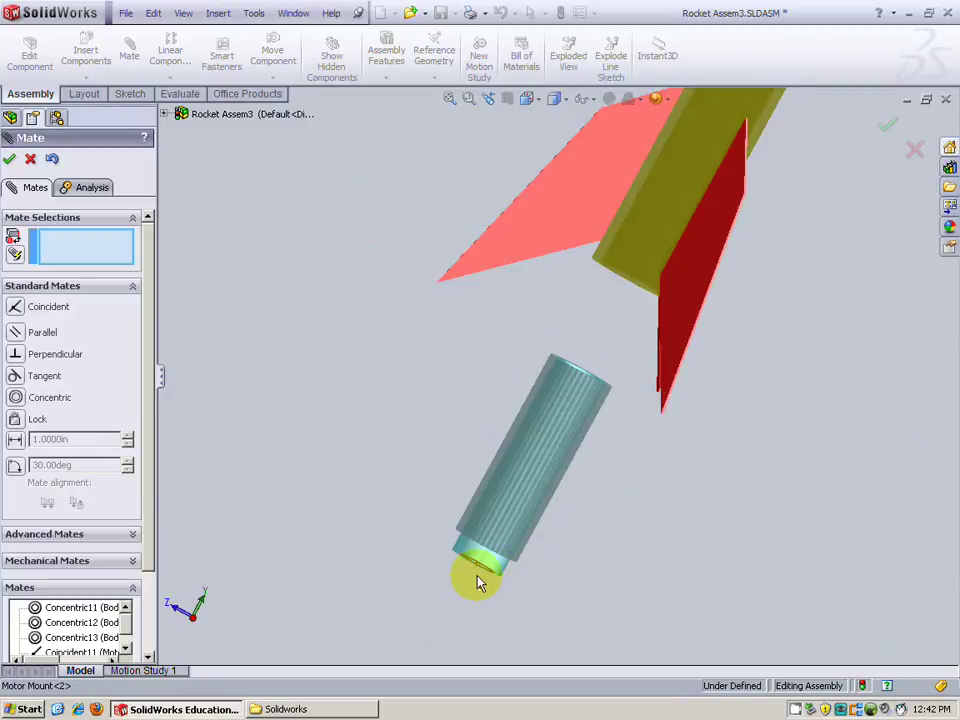
scroll(480, 580, "down", 5)
- Make the motor mount's end face coincident with the body tube's rear end face, then zoom out
middle_click_drag(546, 542, 592, 452)
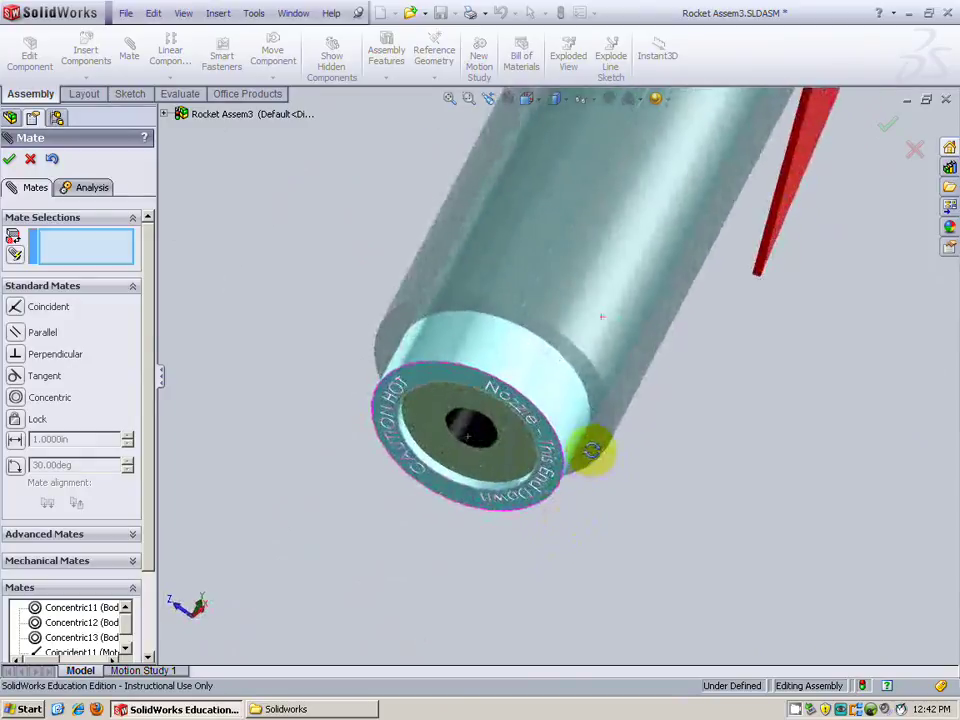
left_click(601, 428)
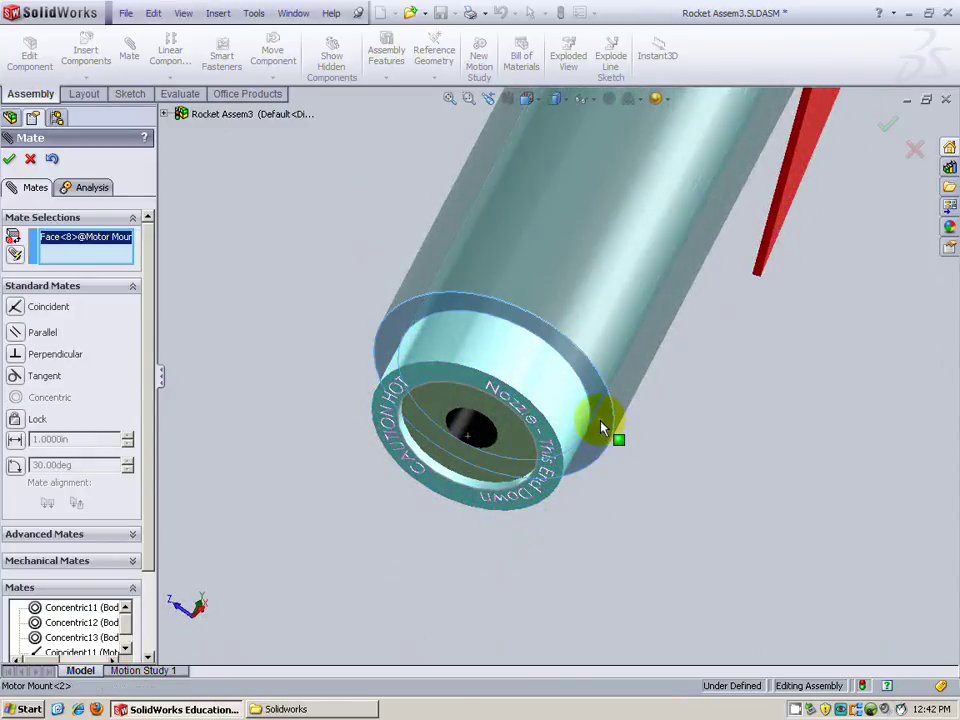
scroll(600, 508, "up", 5)
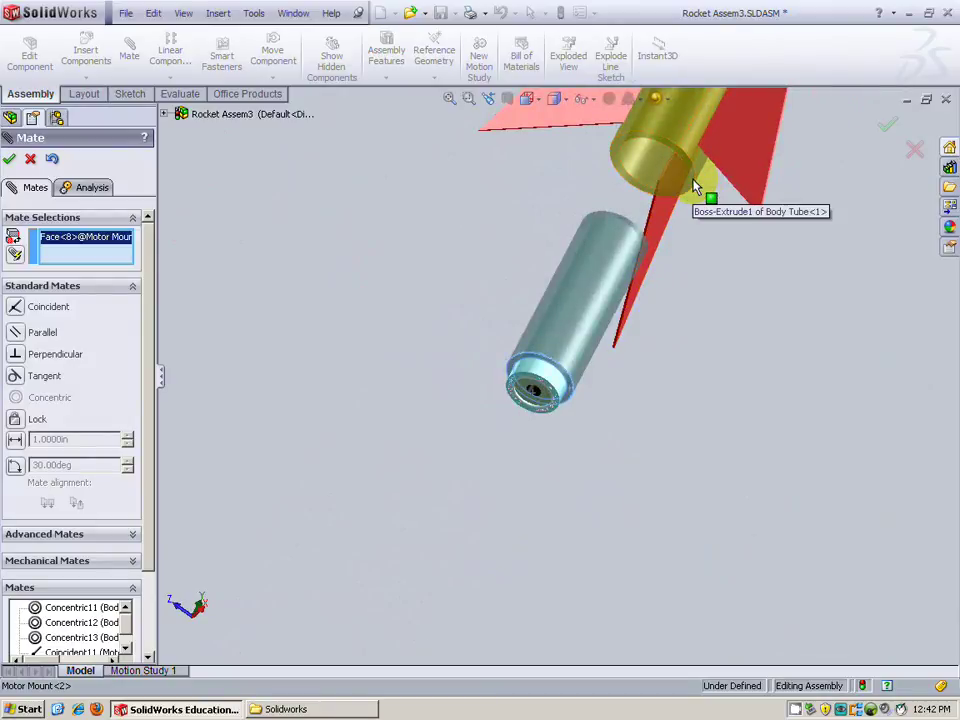
scroll(697, 190, "down", 5)
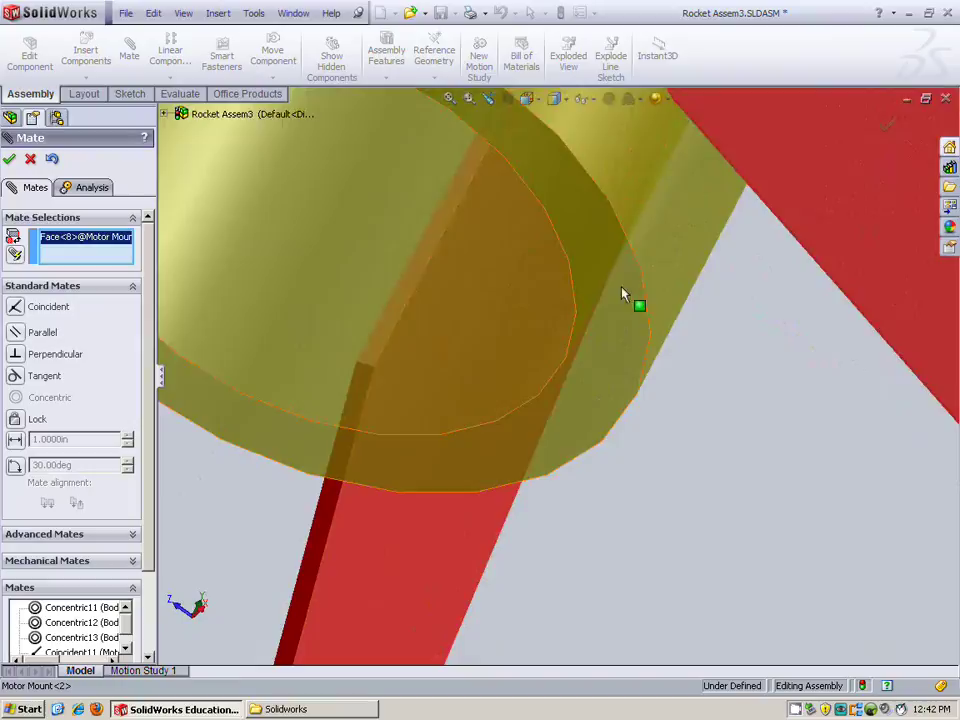
left_click(617, 308)
scroll(640, 404, "up", 3)
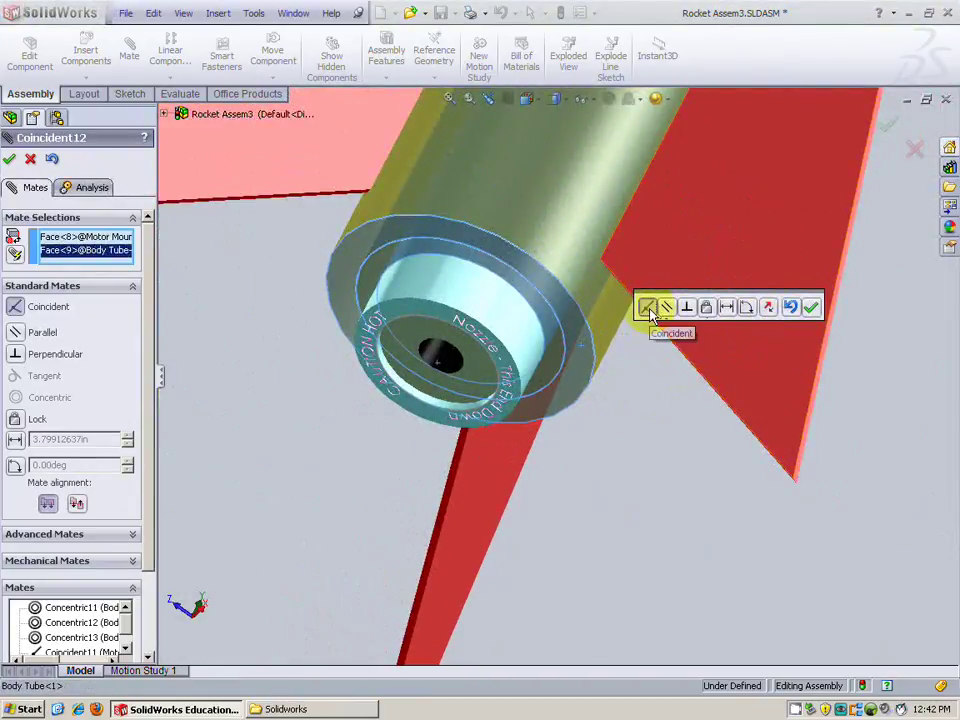
left_click(813, 308)
scroll(647, 439, "up", 5)
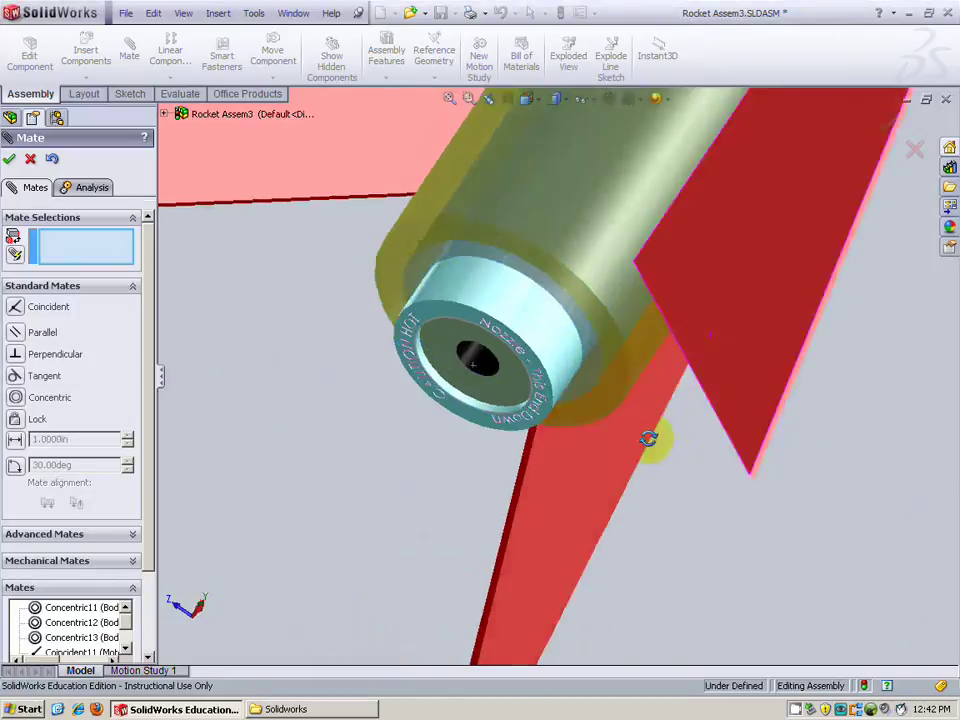
scroll(612, 428, "up", 3)
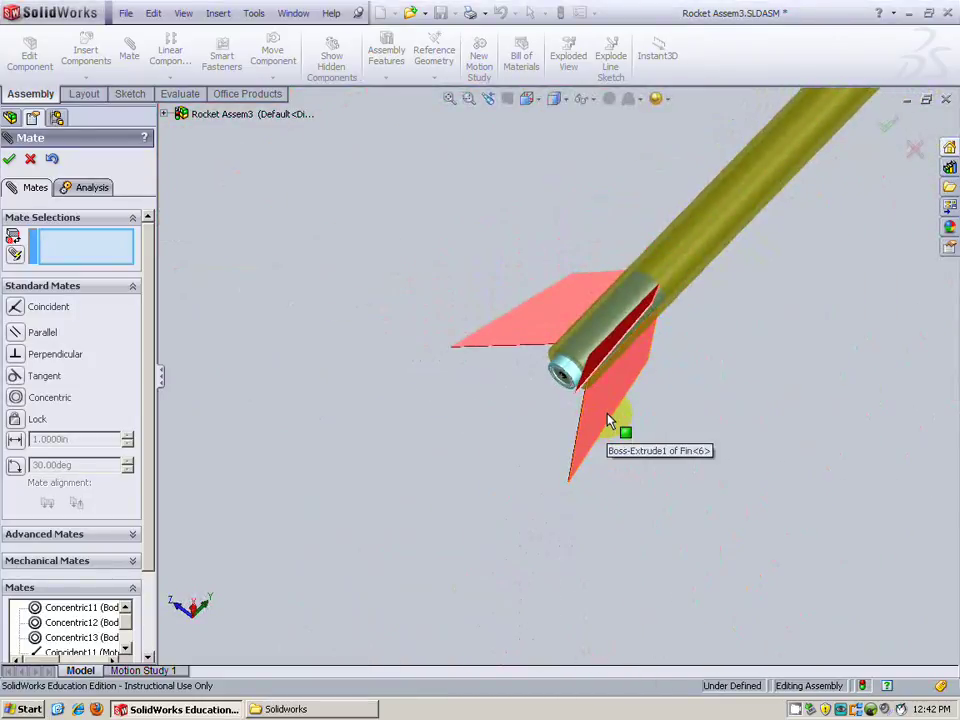
scroll(731, 413, "up", 3)
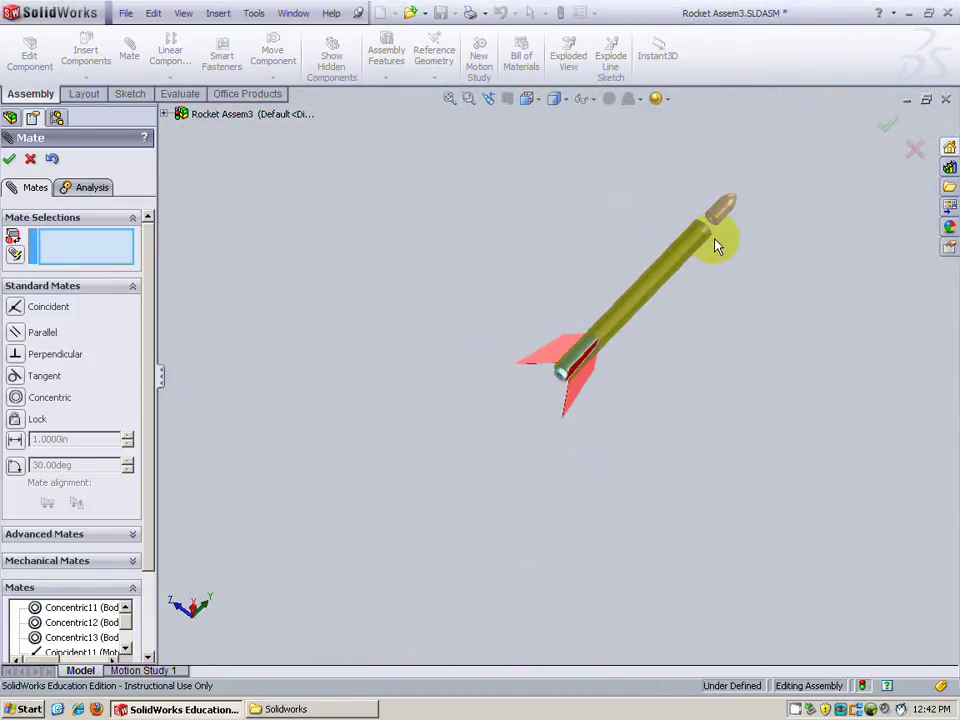
- Select the body tube's top end face and the nose cone face for a mate
scroll(716, 244, "up", 1)
scroll(670, 285, "down", 5)
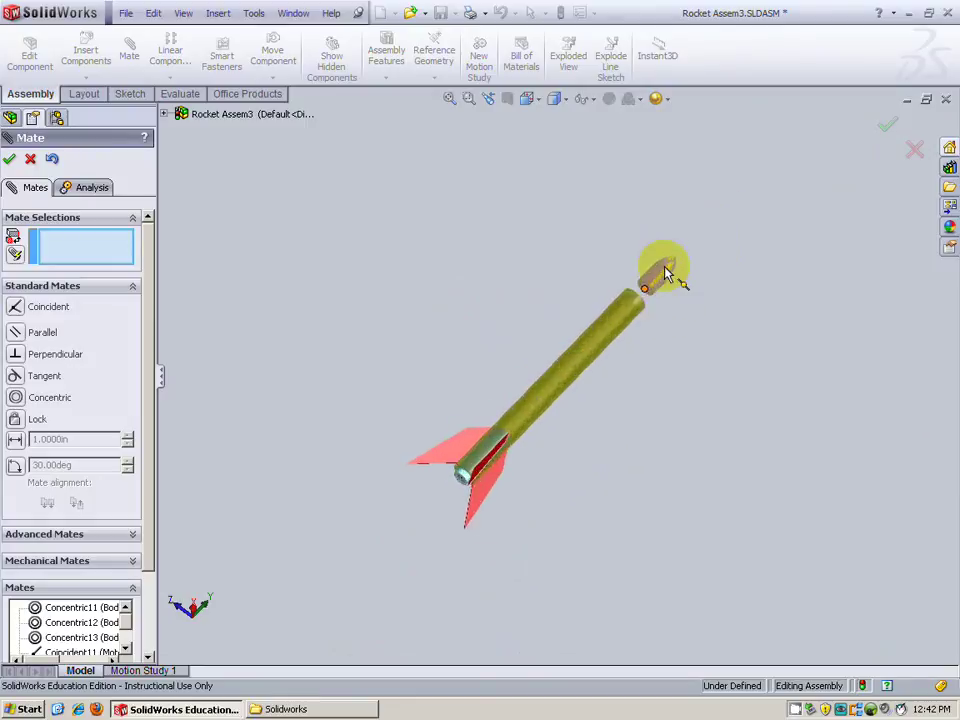
scroll(602, 365, "down", 5)
middle_click_drag(600, 364, 549, 330)
left_click(600, 262)
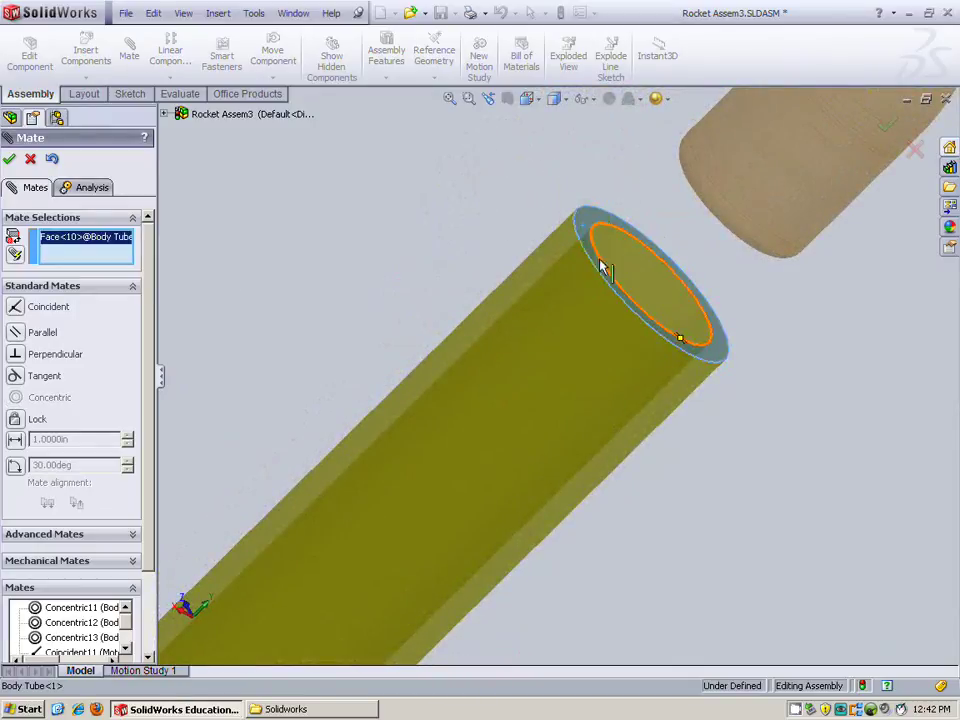
middle_click_drag(636, 390, 680, 258)
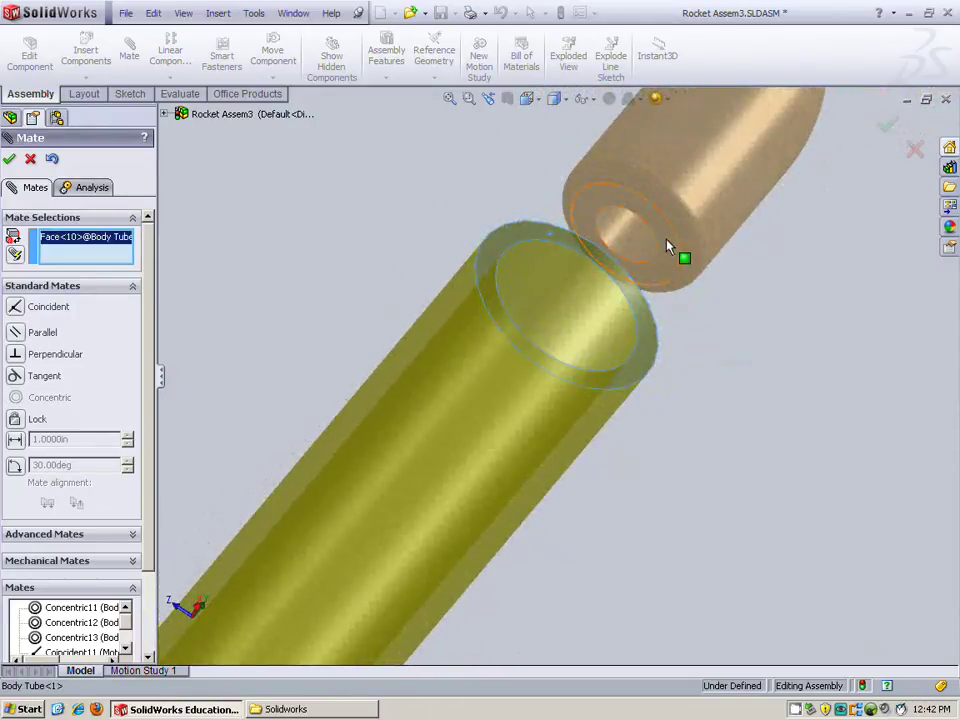
left_click(670, 248)
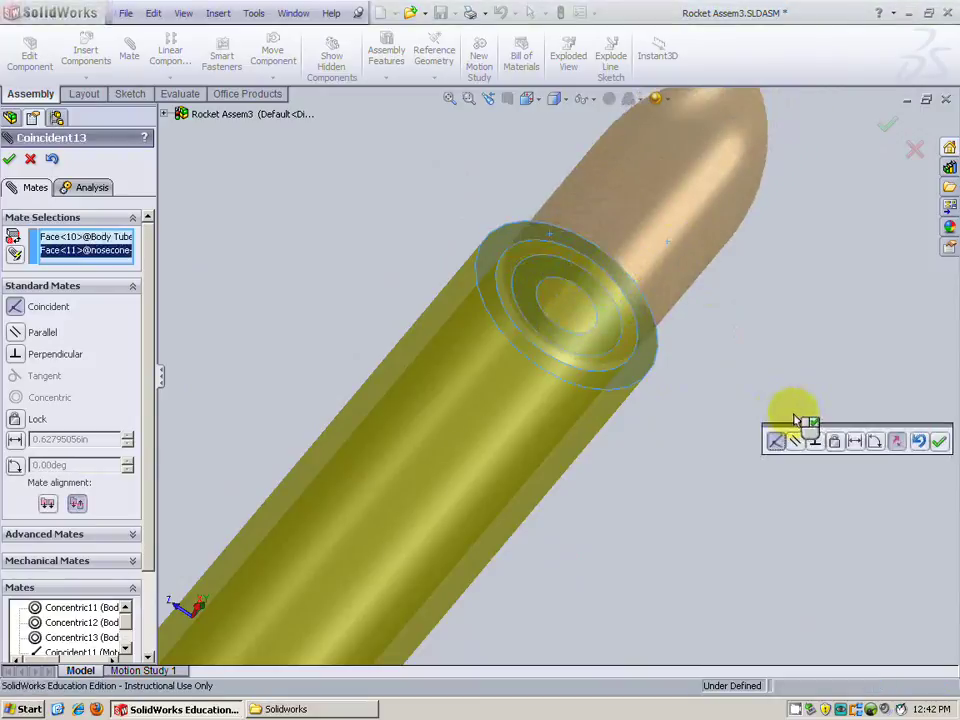
middle_click_drag(797, 418, 700, 425)
scroll(700, 425, "up", 5)
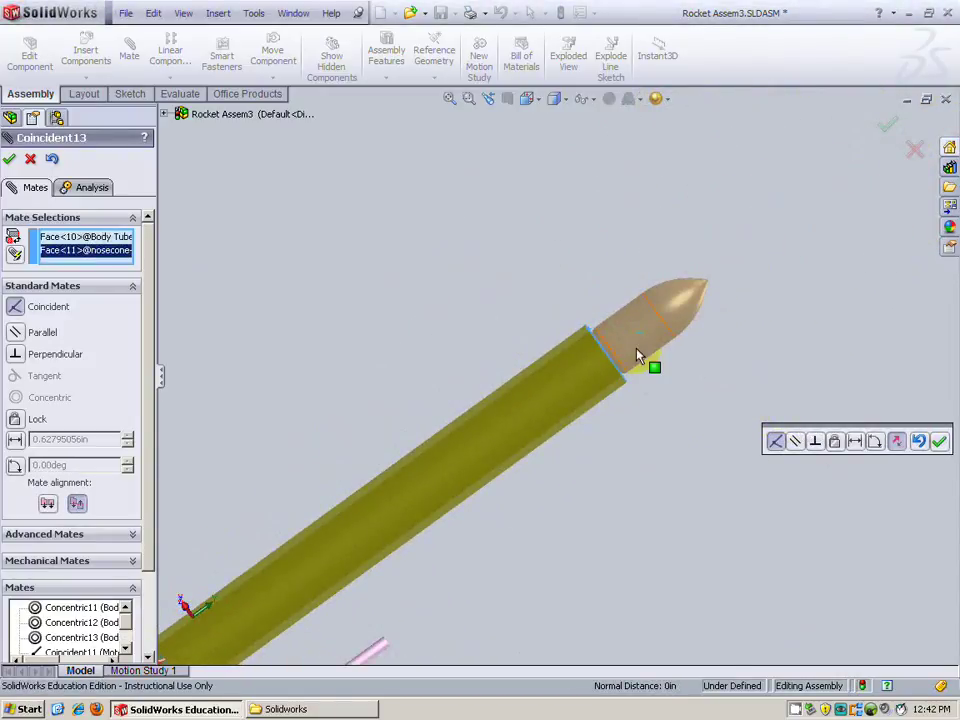
left_click(766, 485)
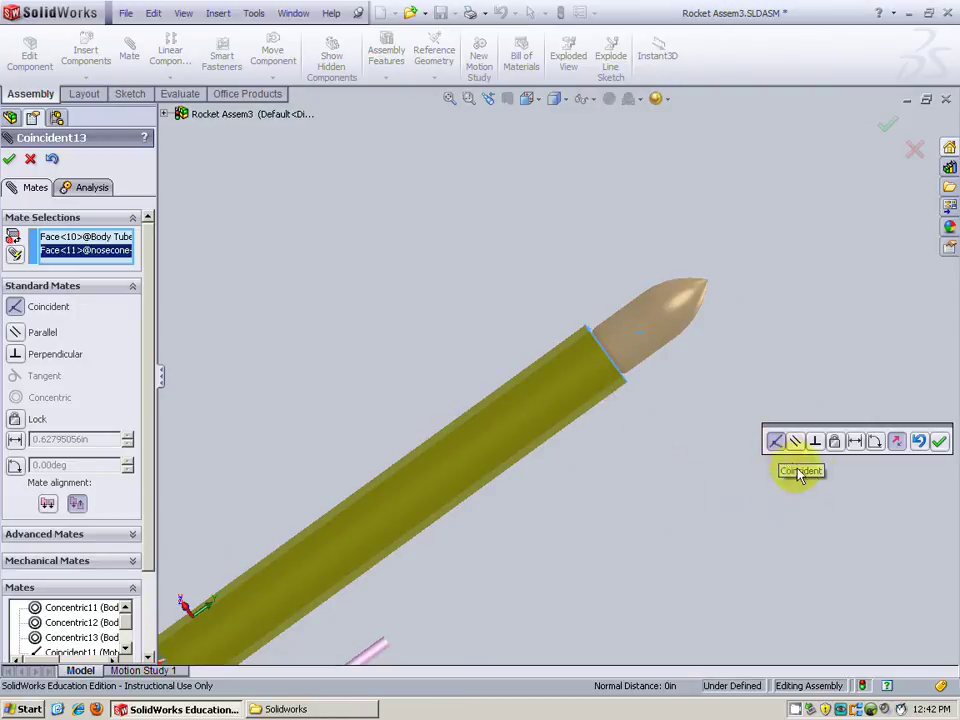
- Make it a 0.5 in distance mate with Flip Dimension so the cone seats on the tube
left_click(855, 443)
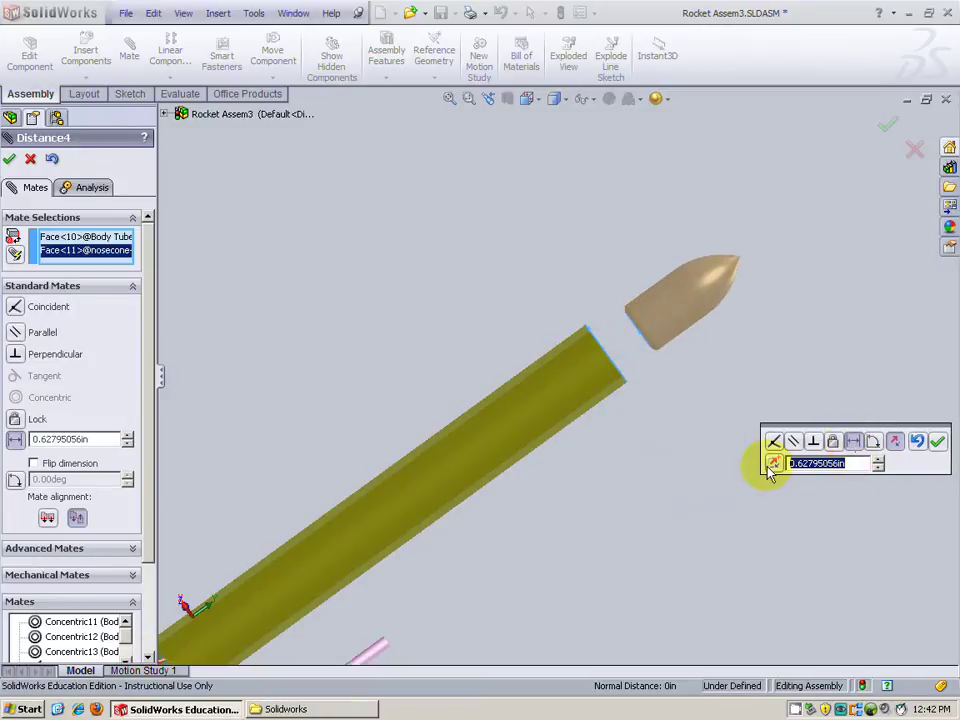
key("BackSpace")
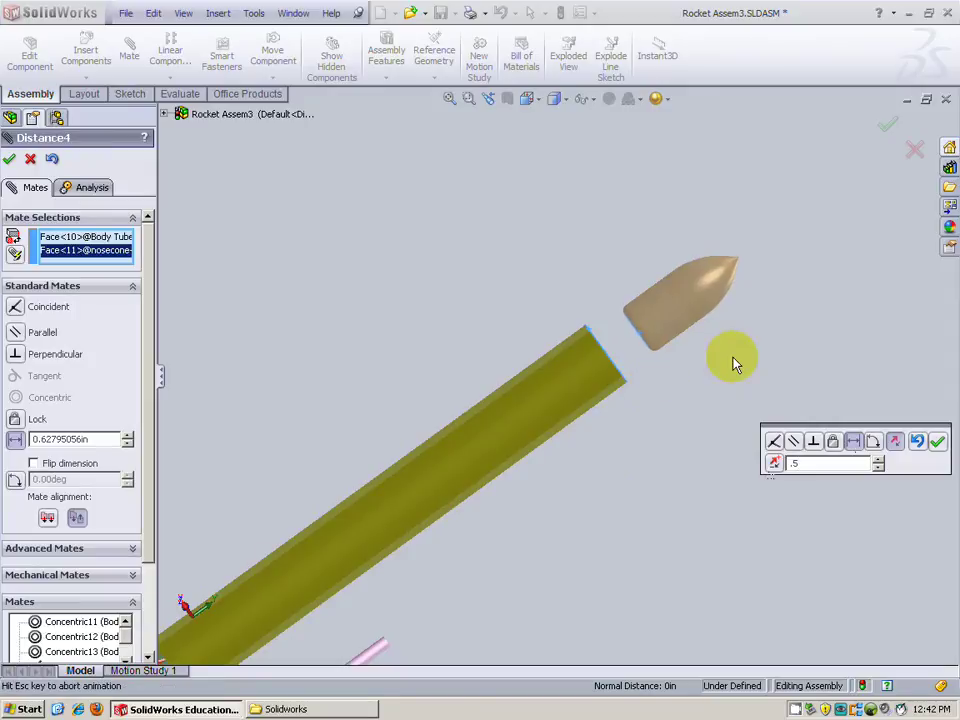
key("Return")
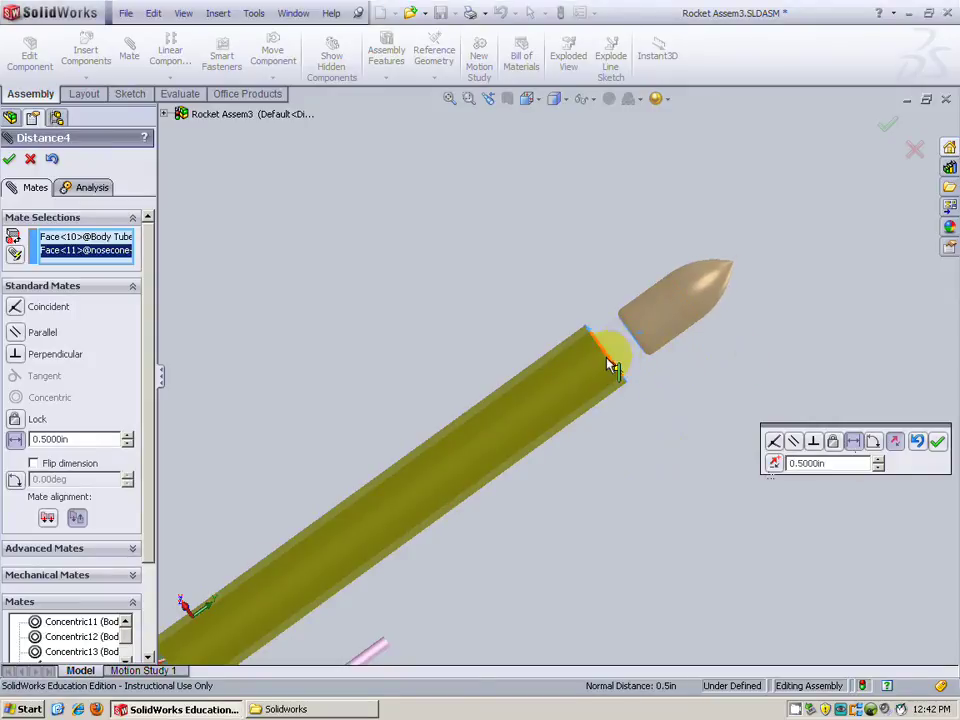
left_click(774, 464)
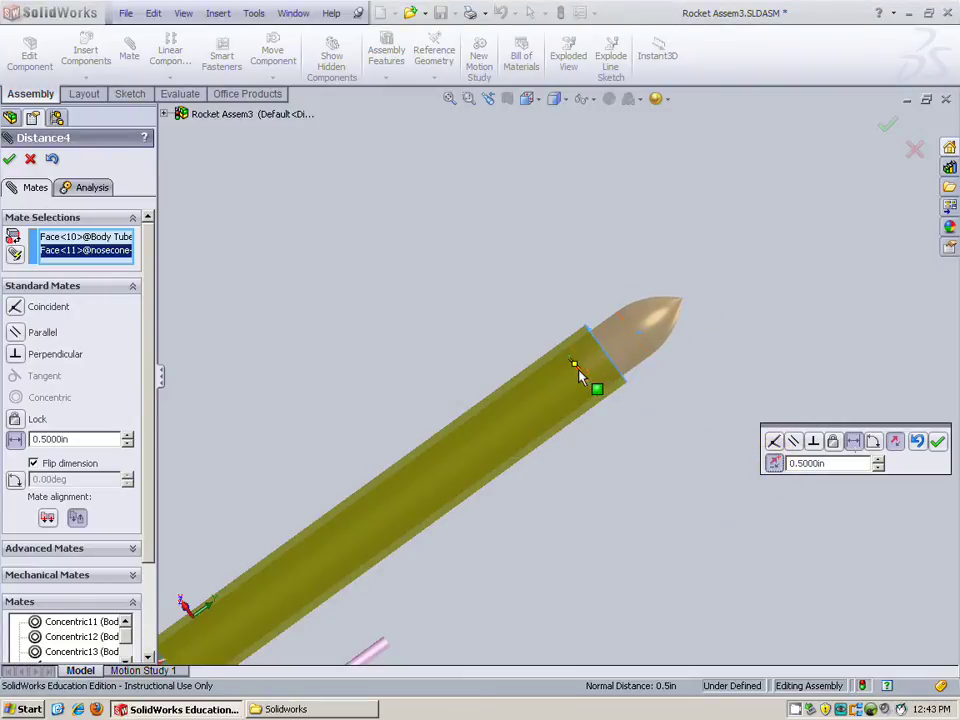
left_click(937, 441)
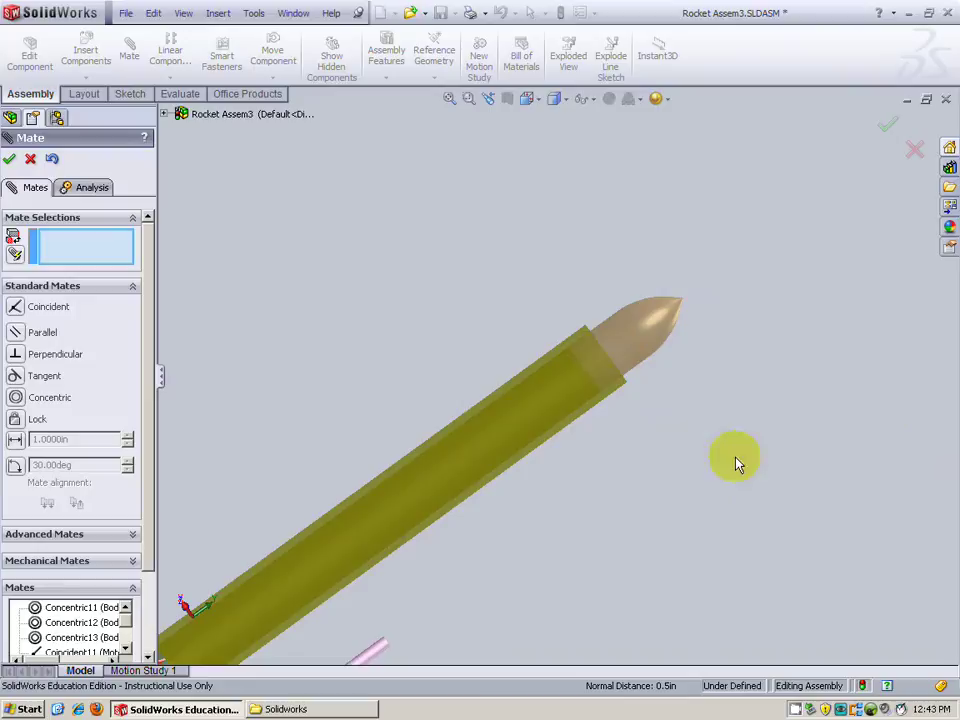
- View the motor end-on, spin the rocket motor about its axis, then stand the rocket upright
middle_click_drag(583, 521, 587, 319)
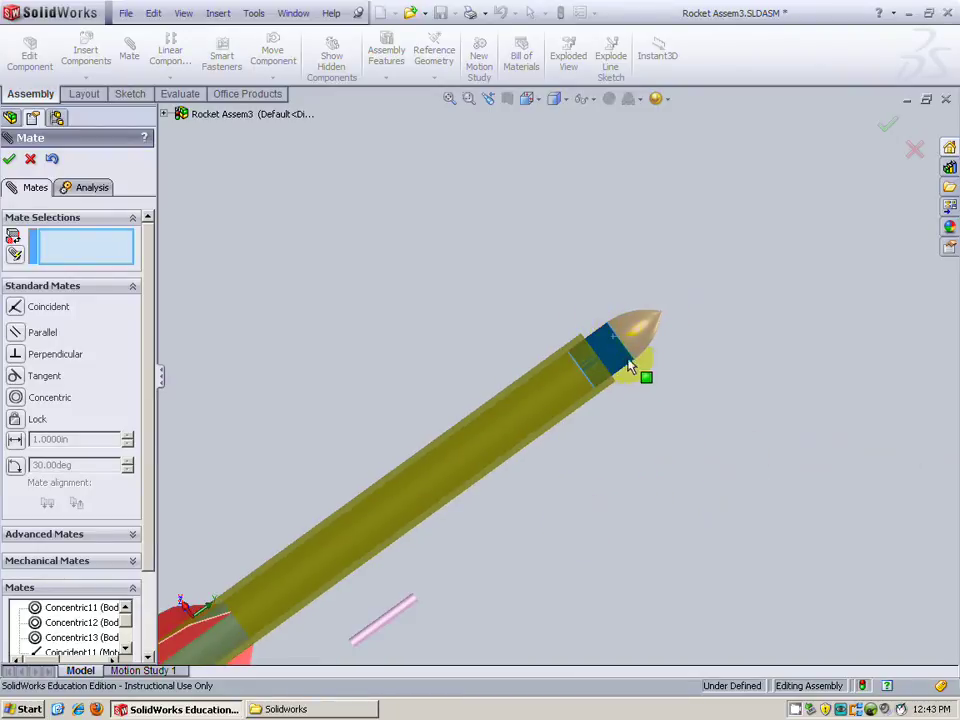
scroll(555, 380, "up", 4)
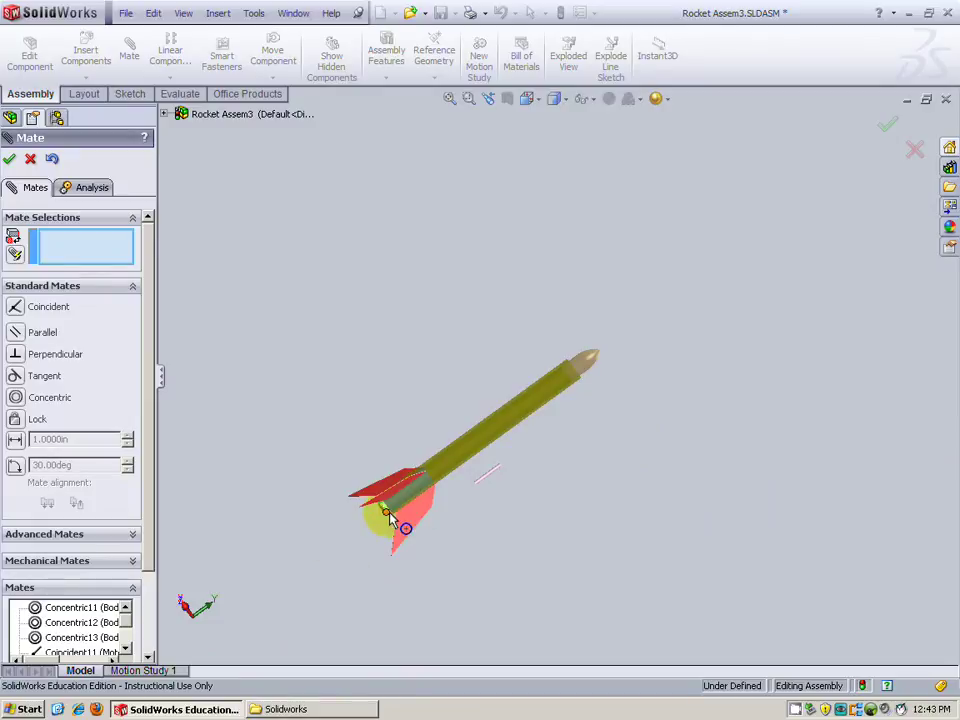
scroll(381, 510, "down", 5)
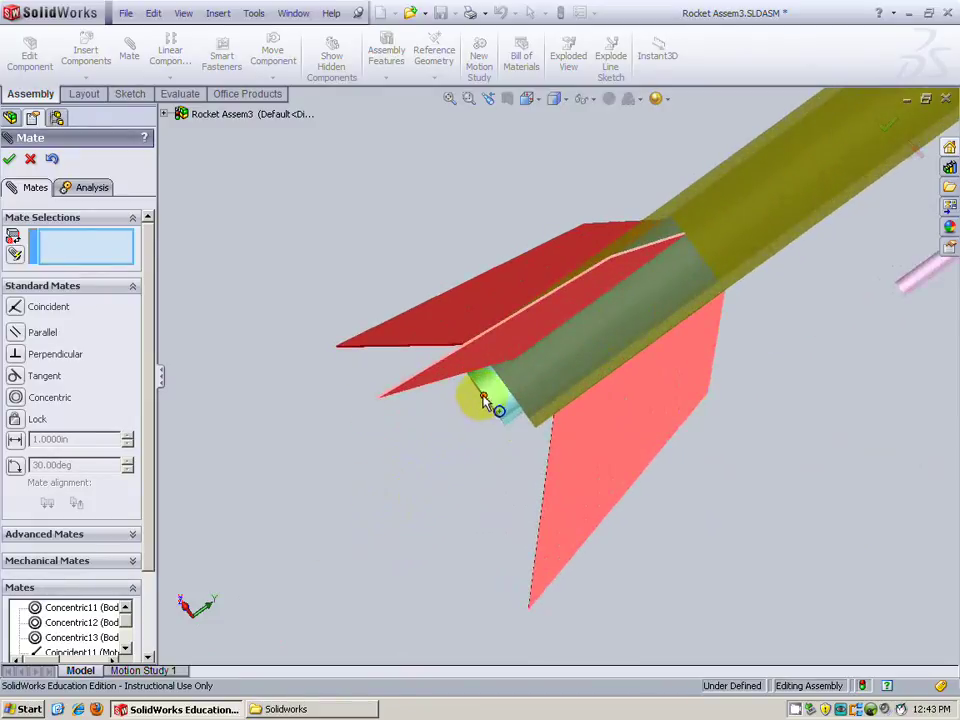
middle_click_drag(481, 435, 545, 385)
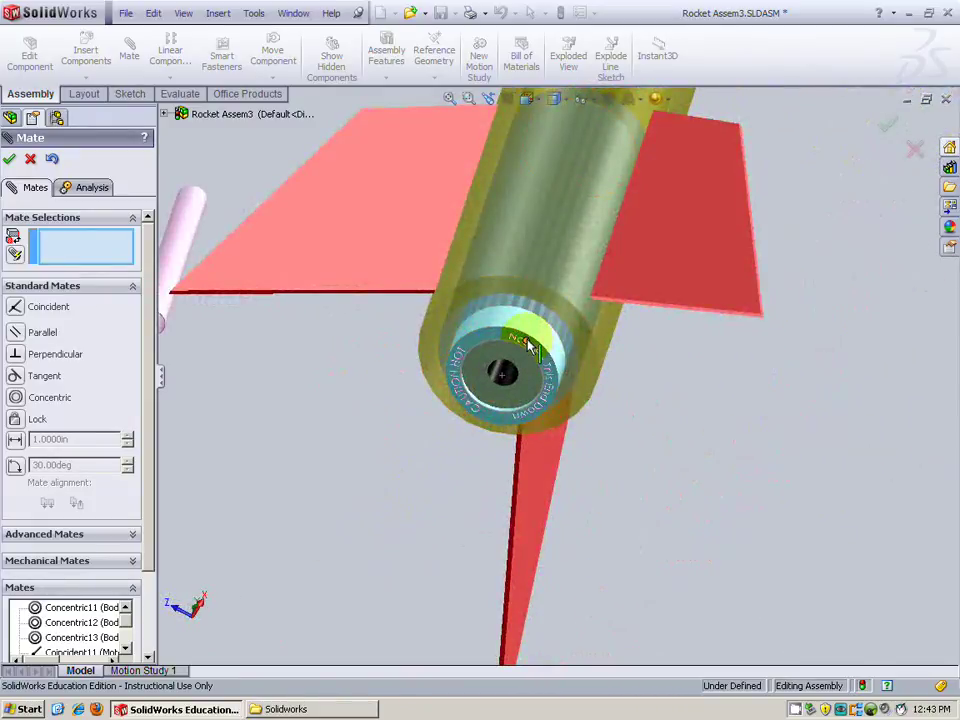
left_click_drag(547, 385, 420, 462)
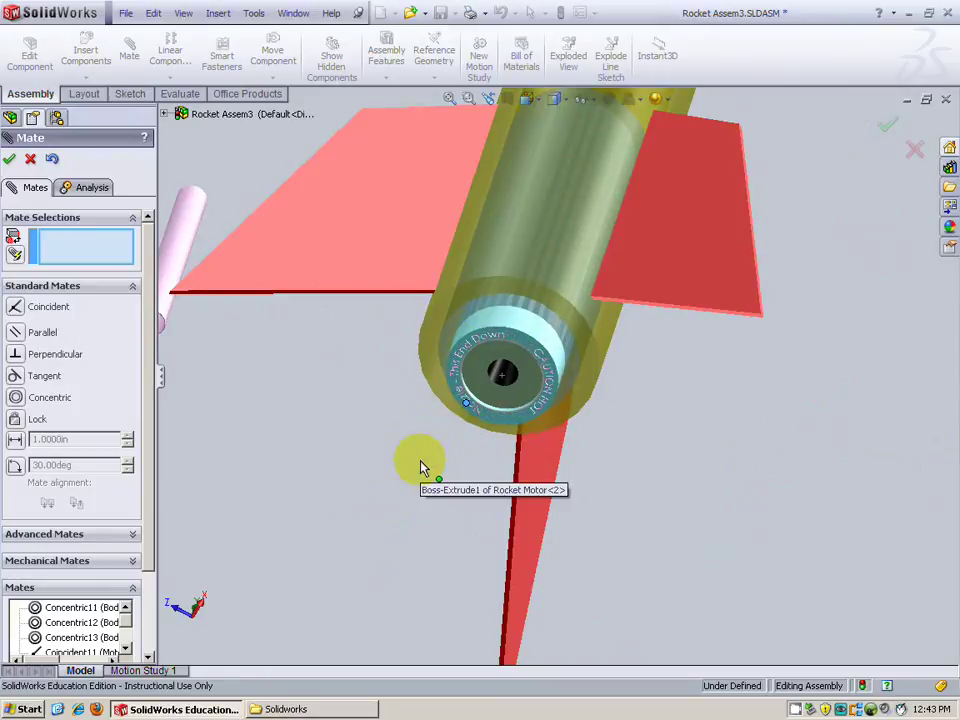
scroll(439, 493, "up", 6)
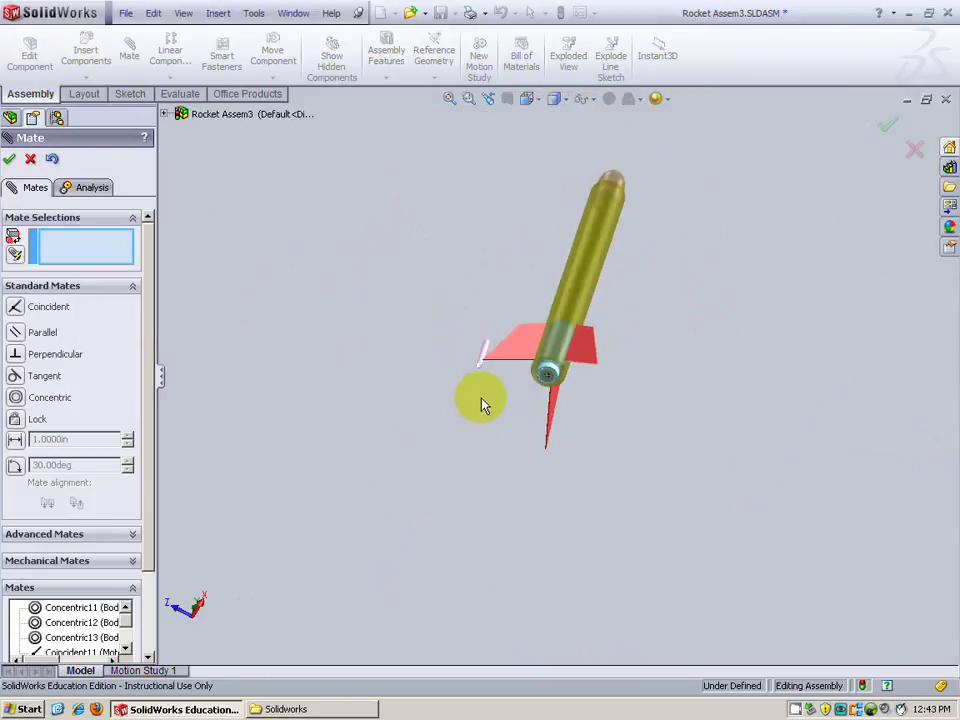
middle_click_drag(451, 280, 514, 390)
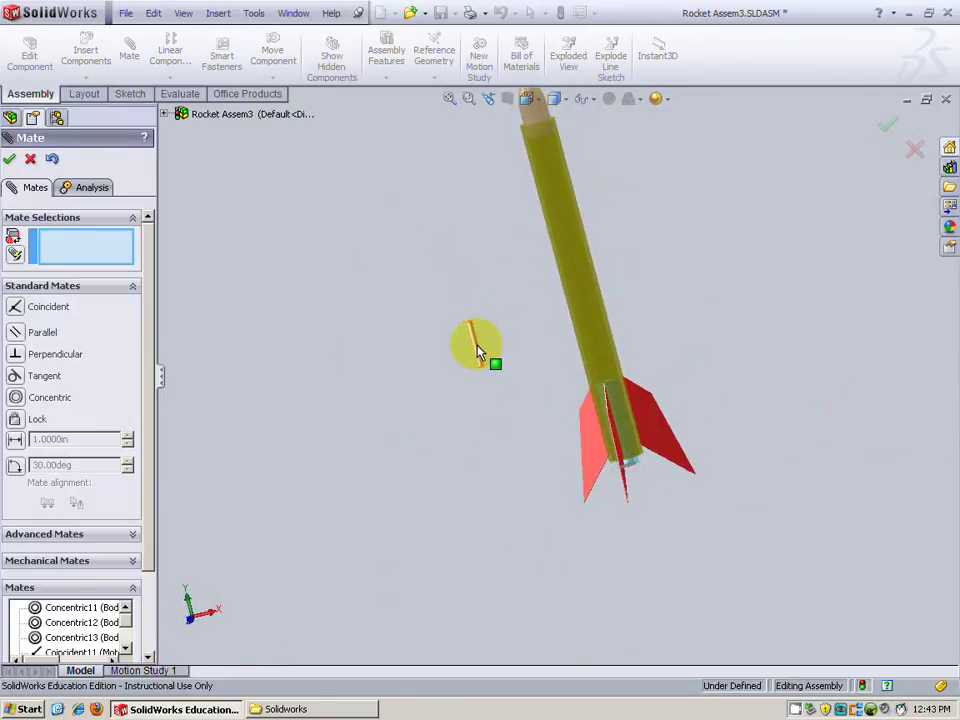
- Tangent-mate the launch lug to the body tube and drag it out onto the tube's surface
left_click(479, 350)
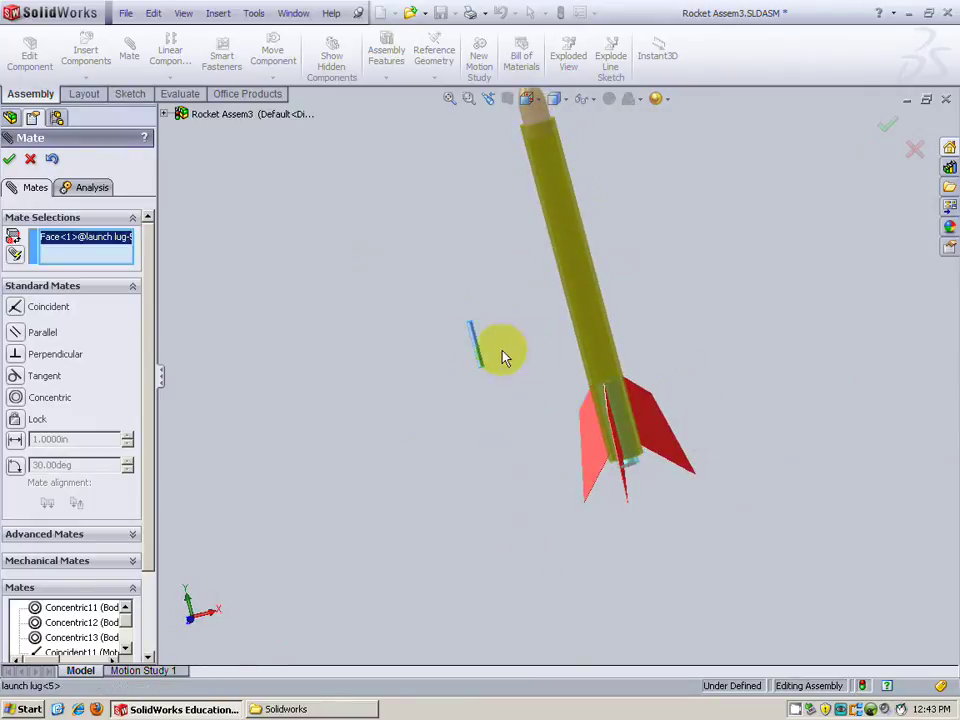
left_click(590, 338)
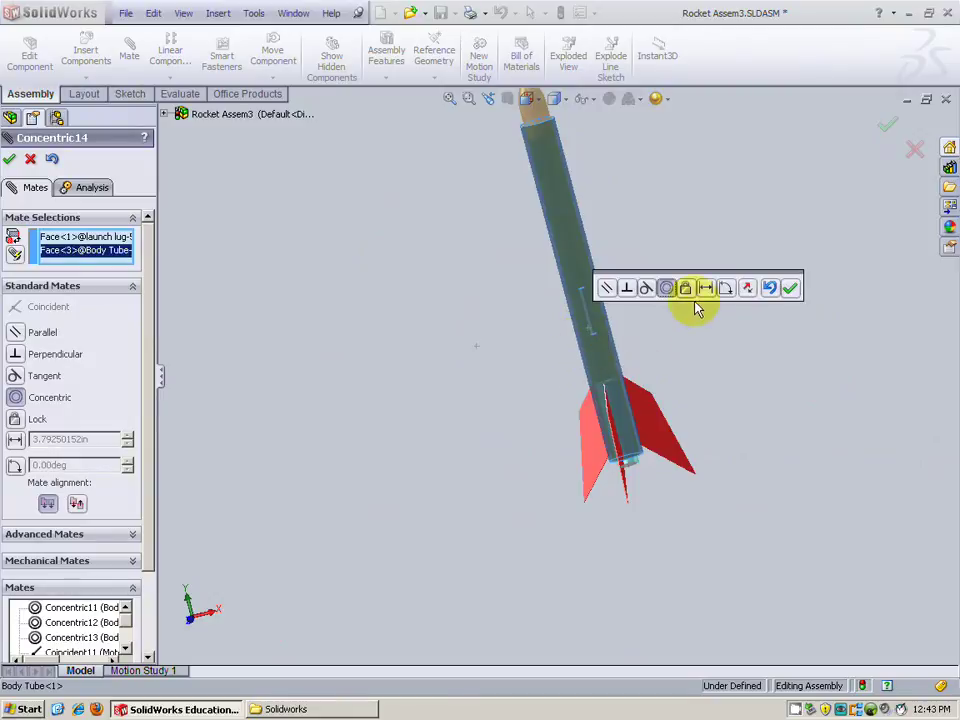
left_click(645, 290)
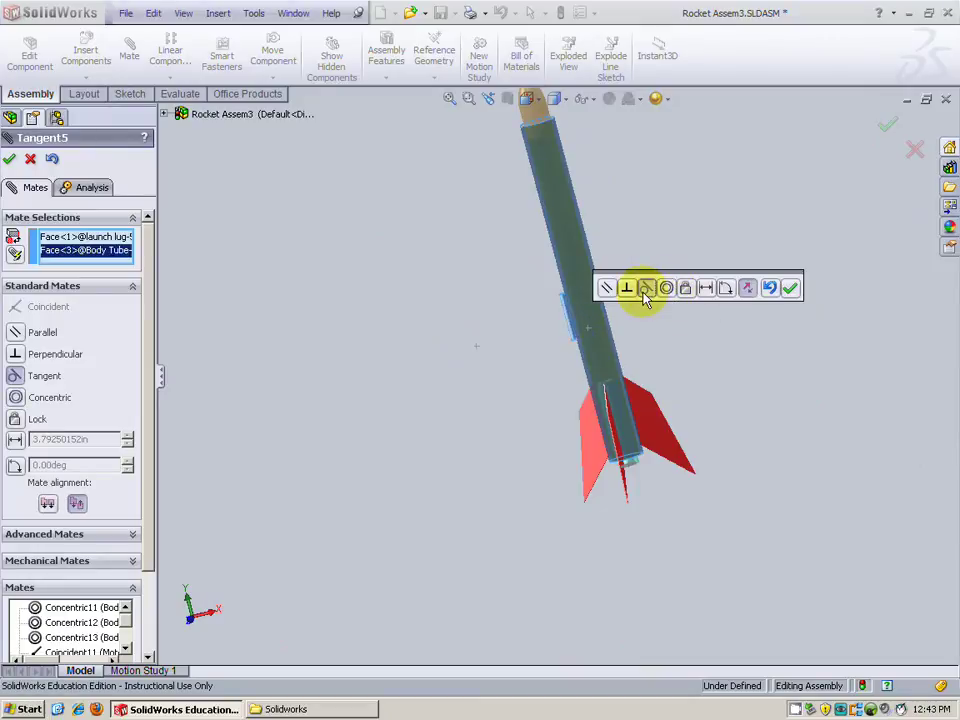
left_click(792, 290)
middle_click_drag(634, 356, 689, 361)
scroll(575, 317, "down", 8)
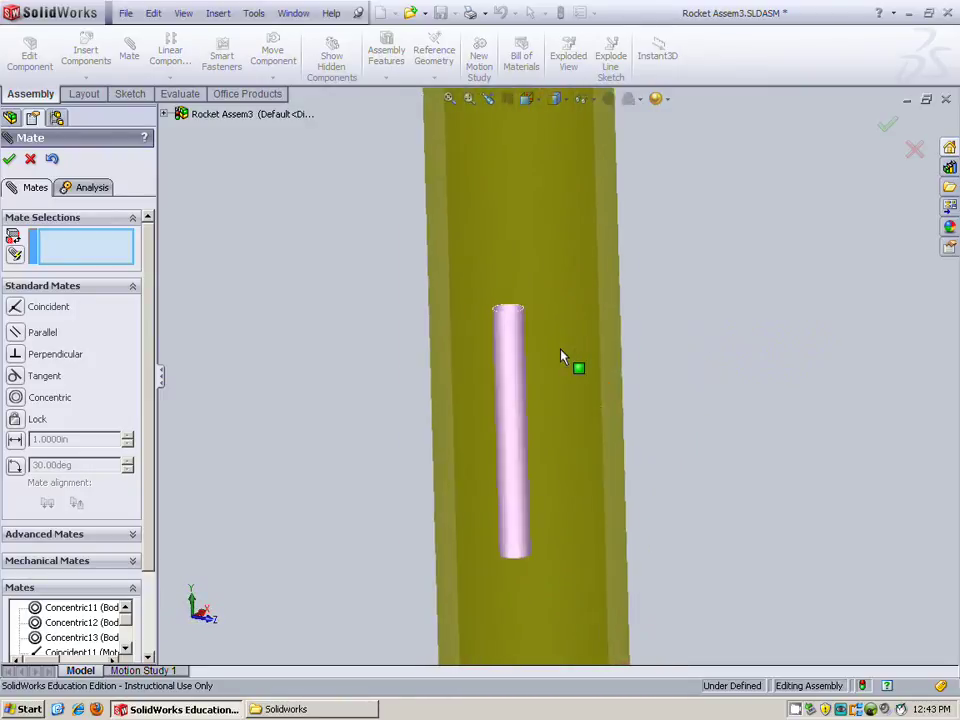
left_click_drag(496, 323, 532, 488)
- In the Front view, slide the launch lug up the body tube above the fins
middle_click_drag(654, 508, 609, 285)
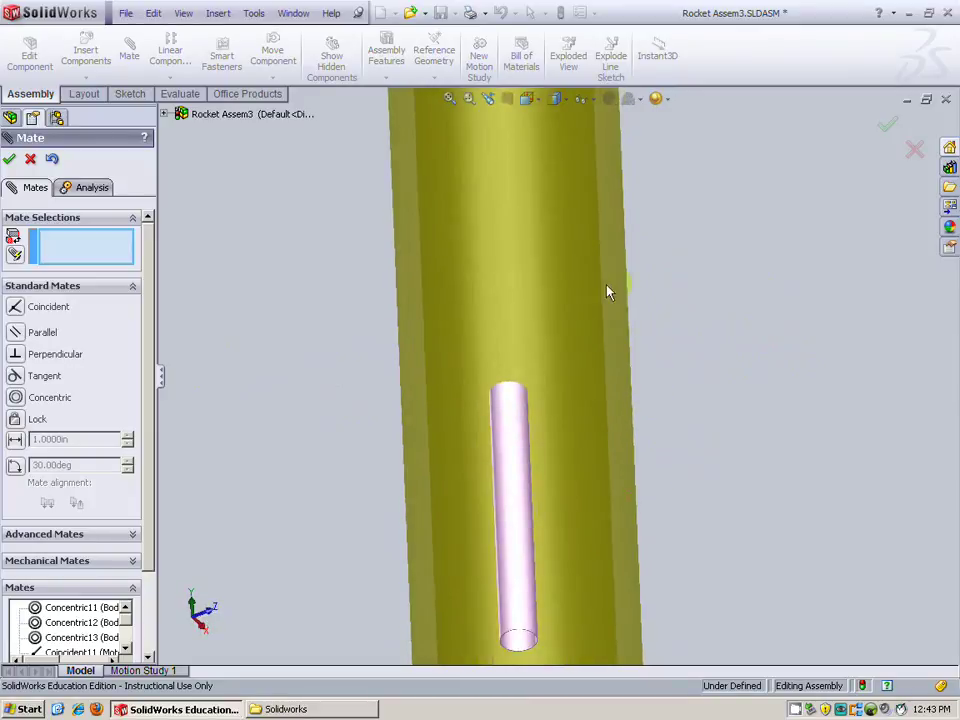
left_click(532, 100)
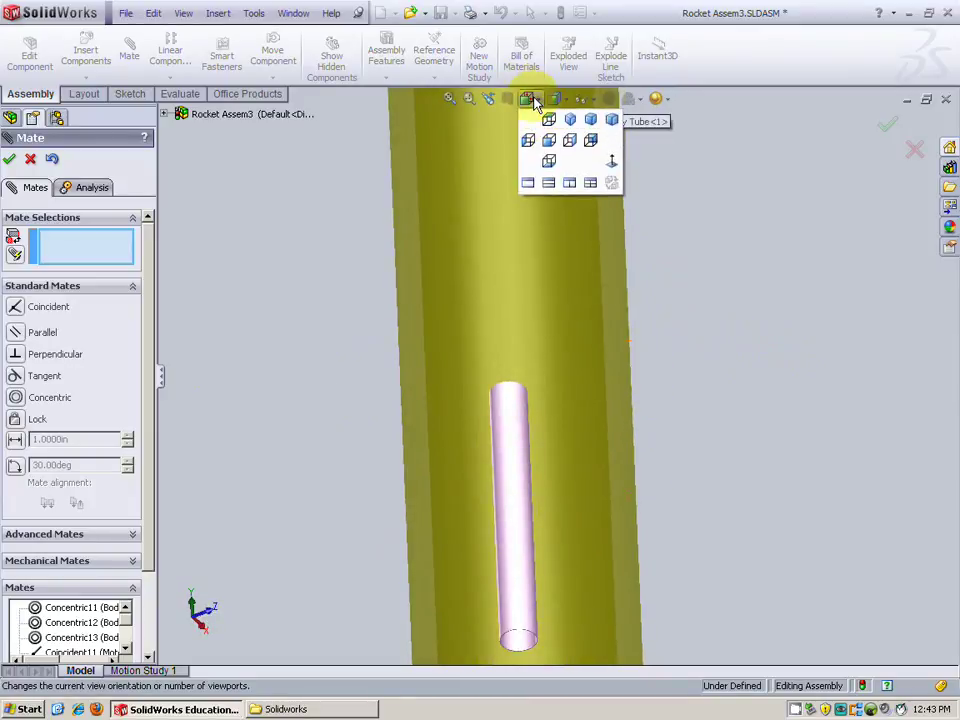
left_click(553, 141)
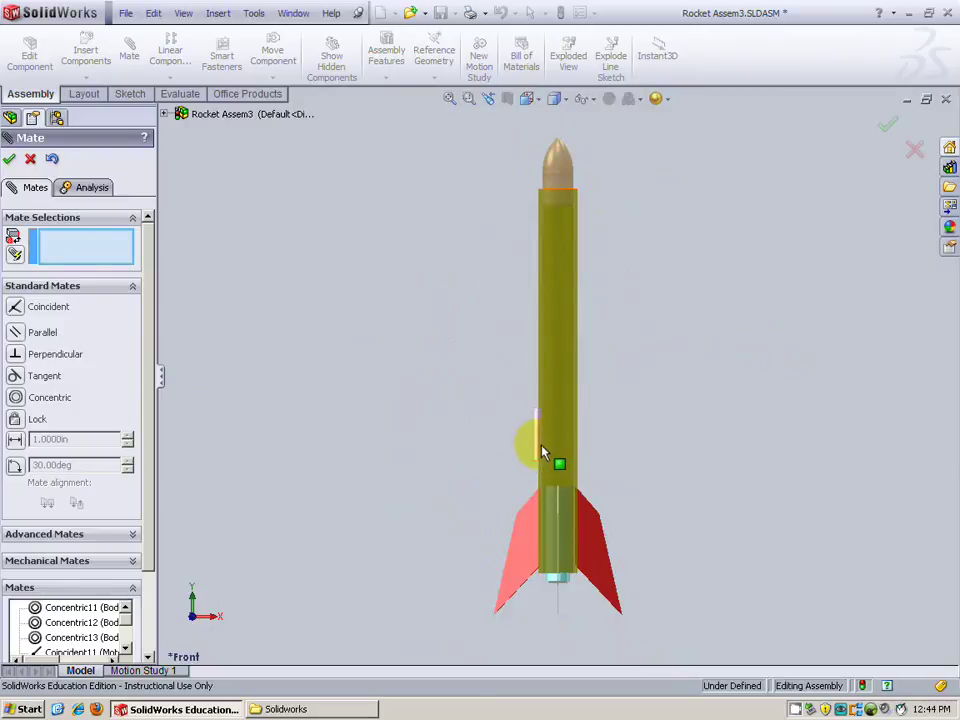
left_click_drag(541, 453, 540, 392)
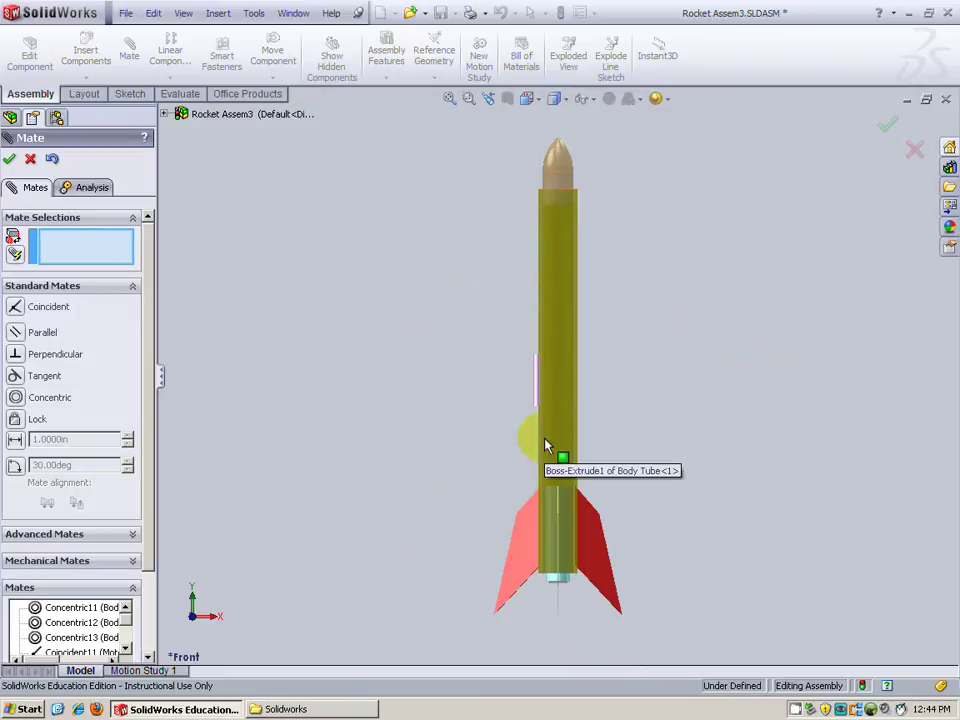
- Check the lug position from the Bottom view, then orbit back to a side-on view
left_click(527, 98)
left_click(546, 140)
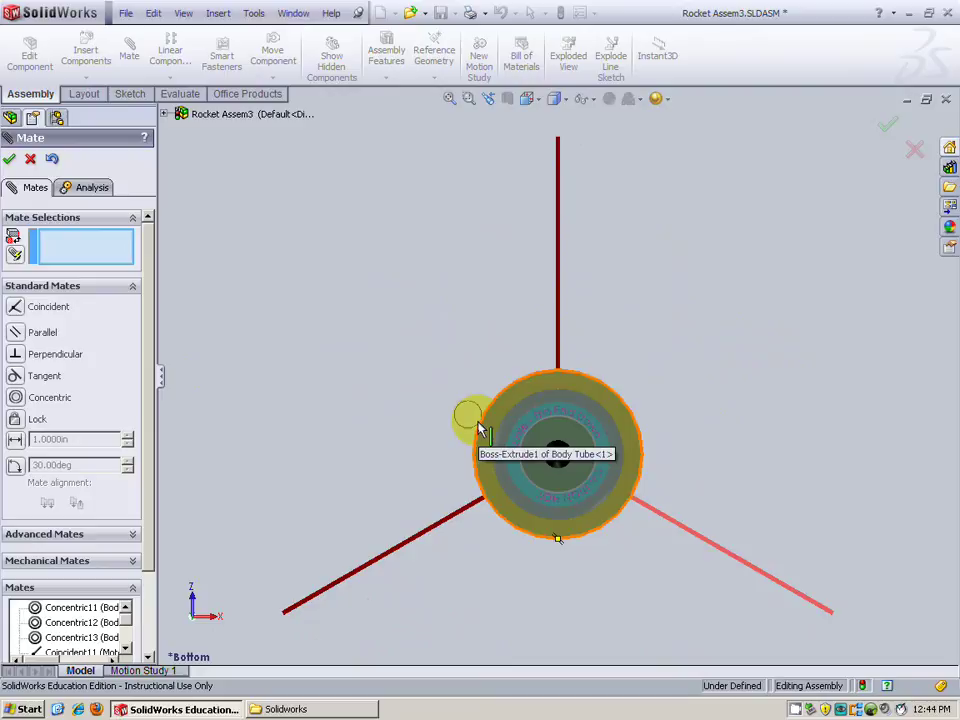
scroll(470, 420, "down", 3)
middle_click_drag(536, 403, 666, 508)
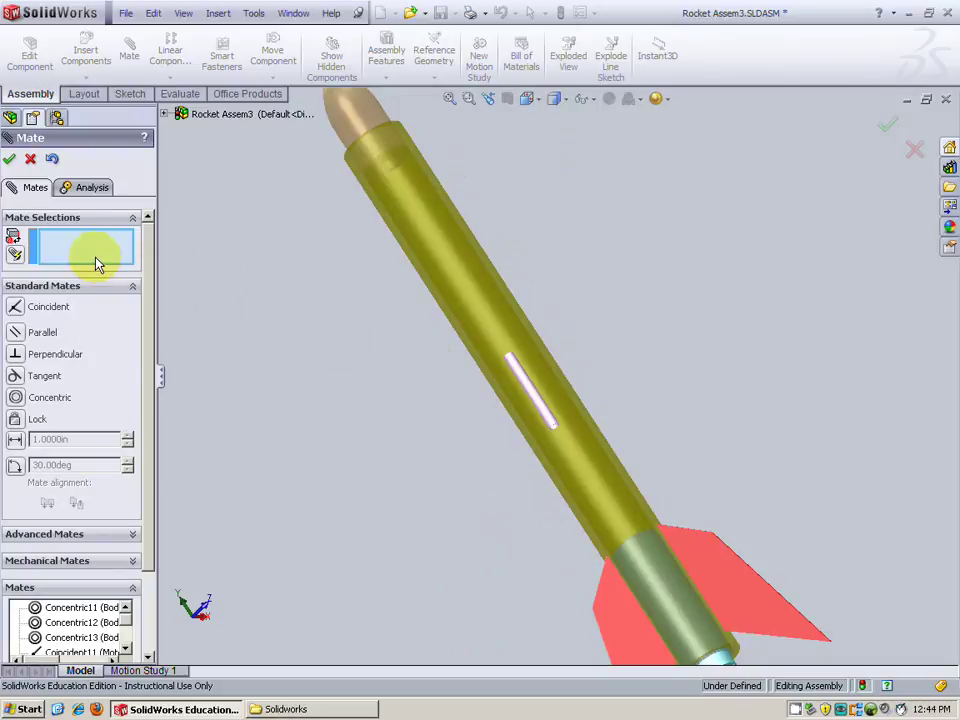
- Lock the launch lug's face to the body tube's outer face, then orbit to check it holds
left_click(533, 394)
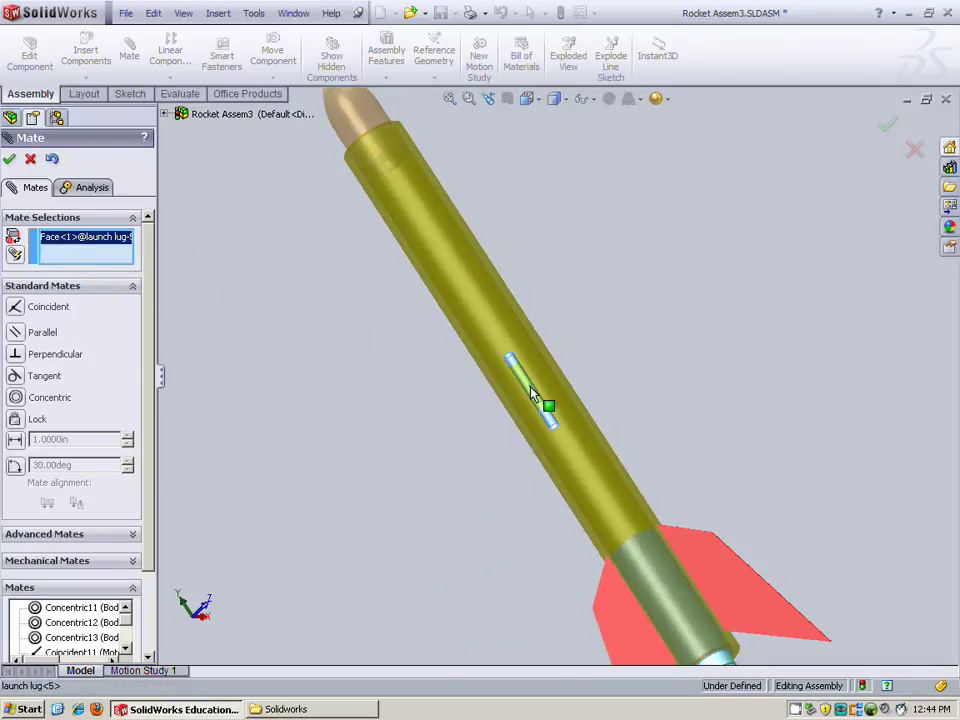
left_click(462, 326)
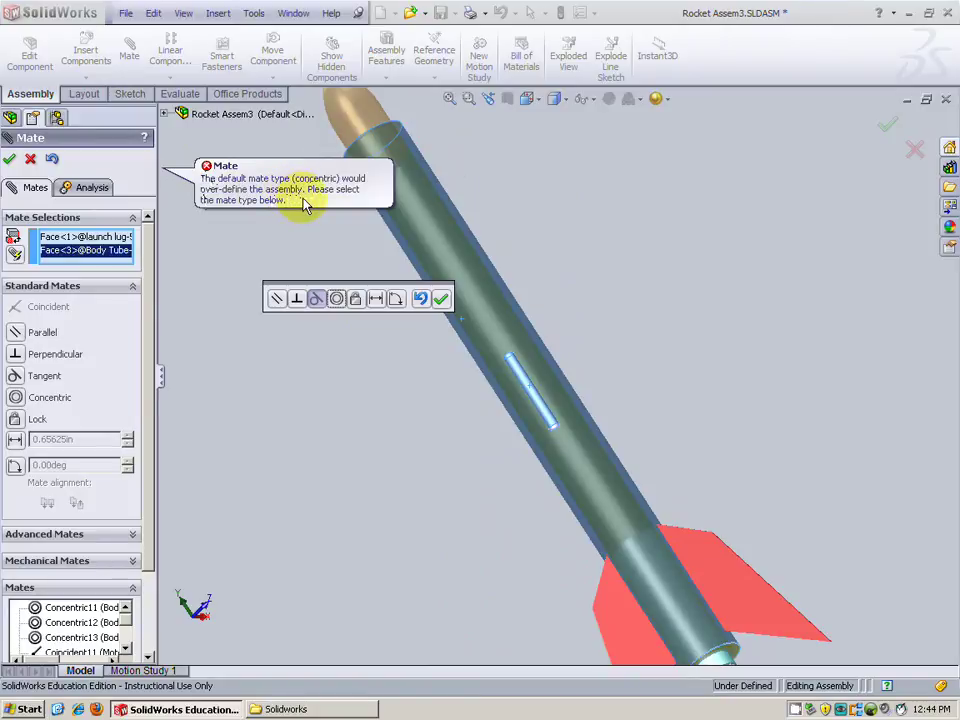
left_click(358, 302)
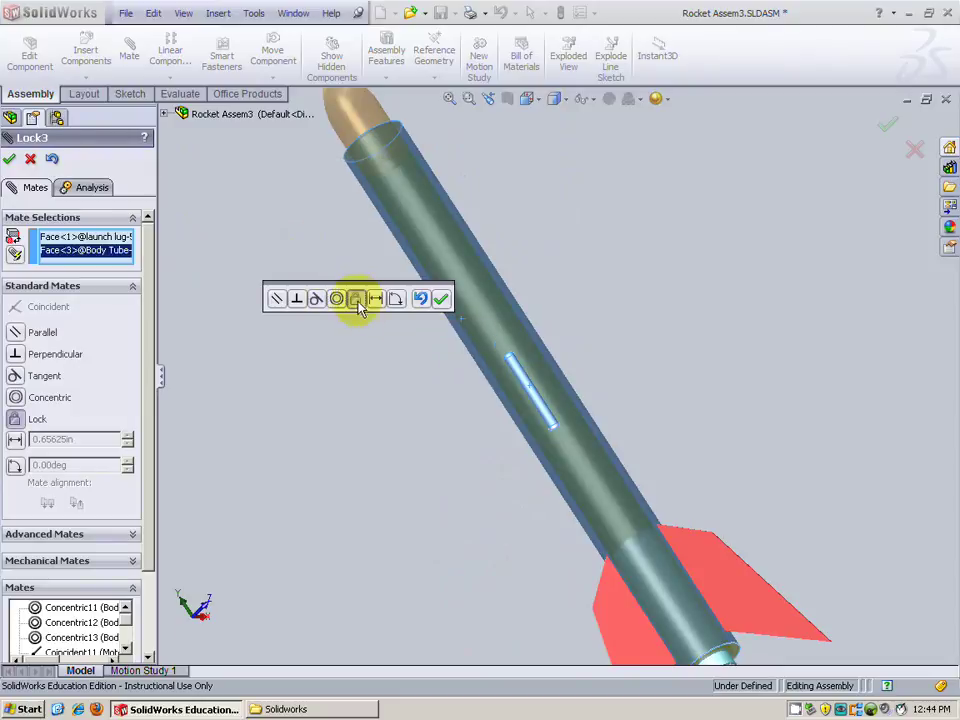
left_click(441, 300)
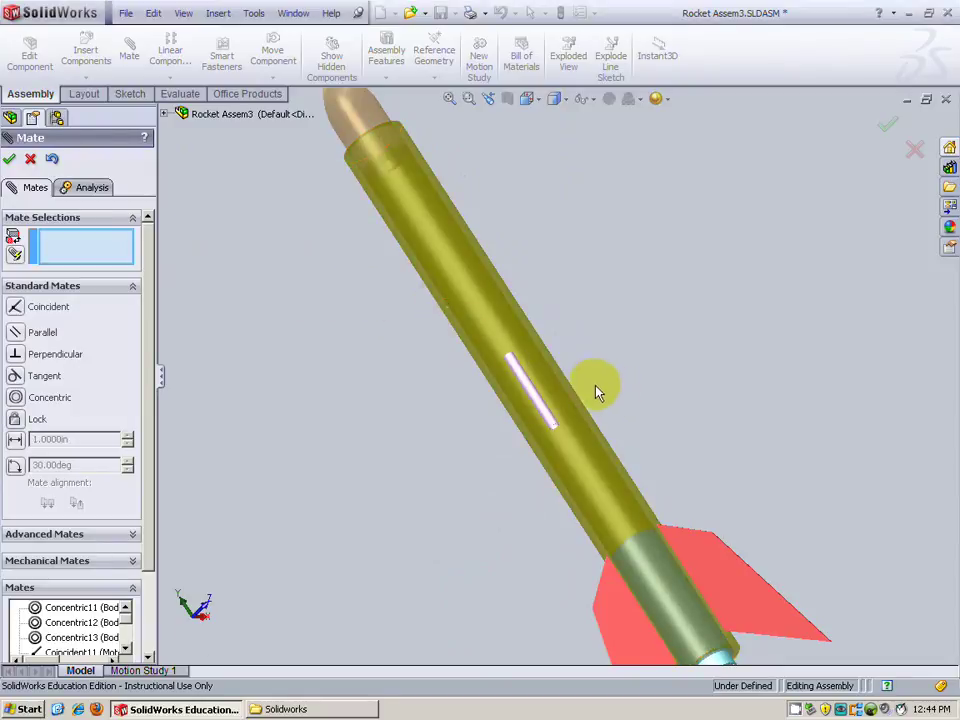
mouse_move(597, 392)
middle_mouse_down()
mouse_move(615, 413)
mouse_move(581, 399)
middle_mouse_up()
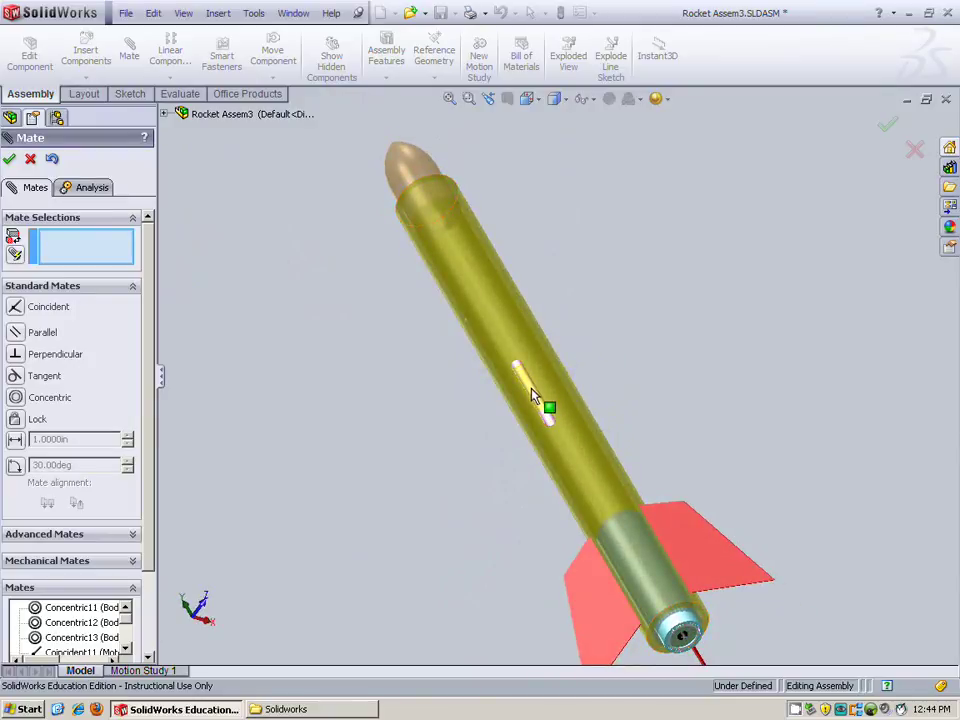
left_click_drag(536, 396, 523, 418)
middle_click_drag(628, 396, 592, 277)
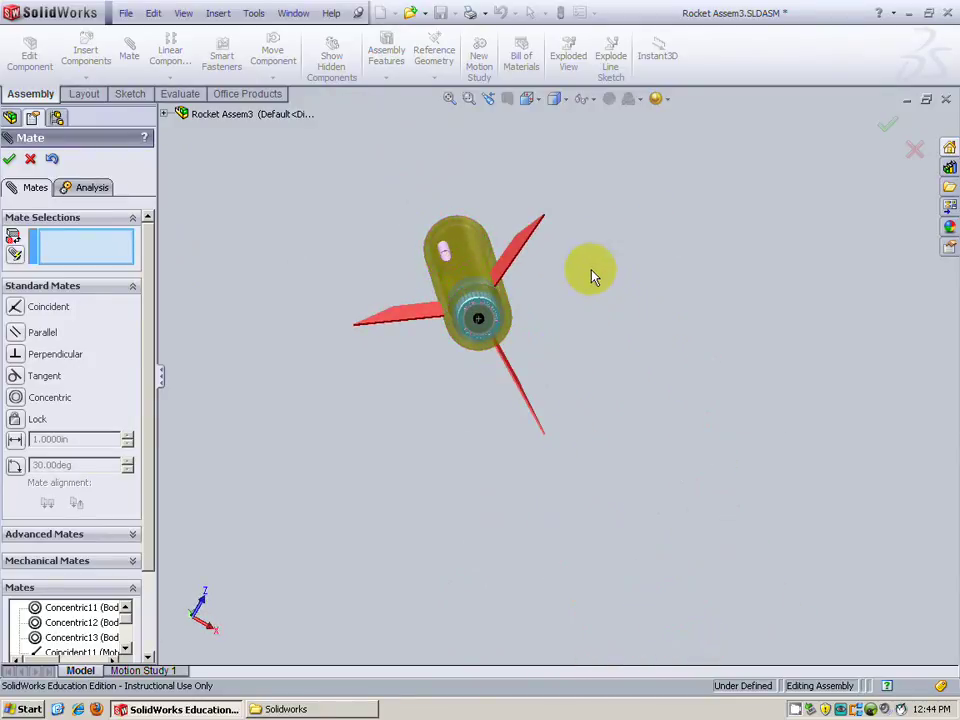
- Show the rocket in Trimetric view and close the Mate PropertyManager
left_click(548, 99)
left_click(579, 141)
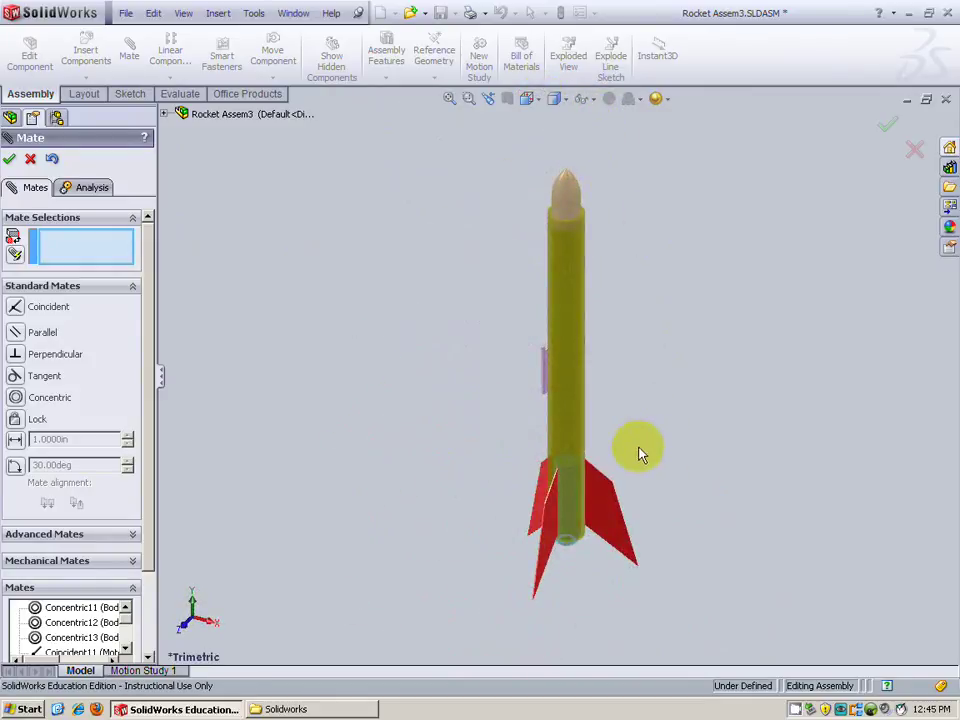
middle_click_drag(531, 514, 643, 491)
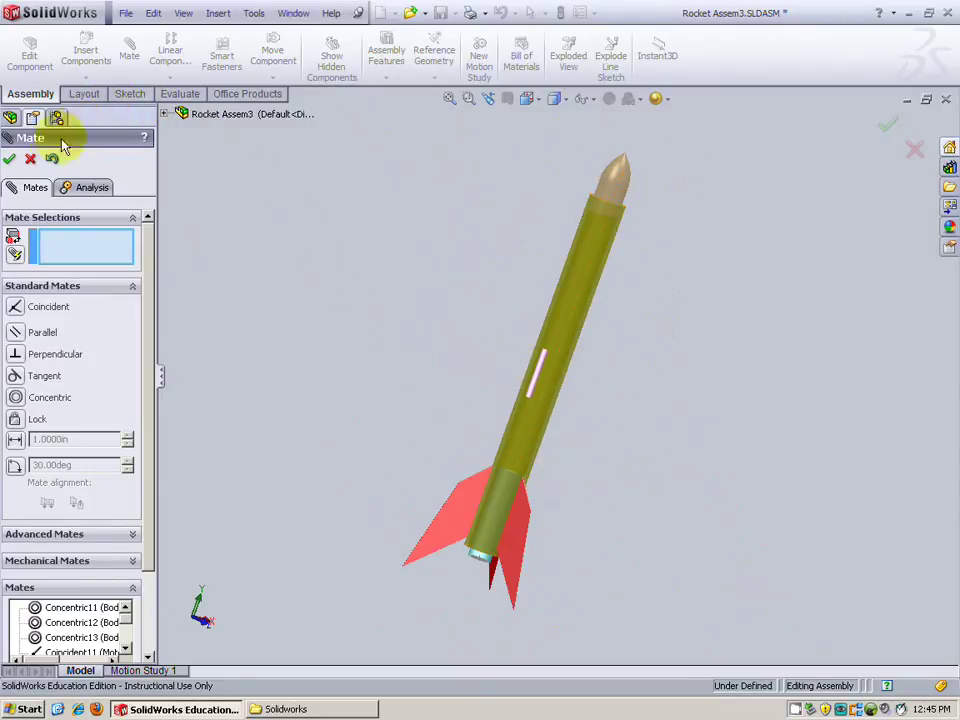
left_click(30, 158)
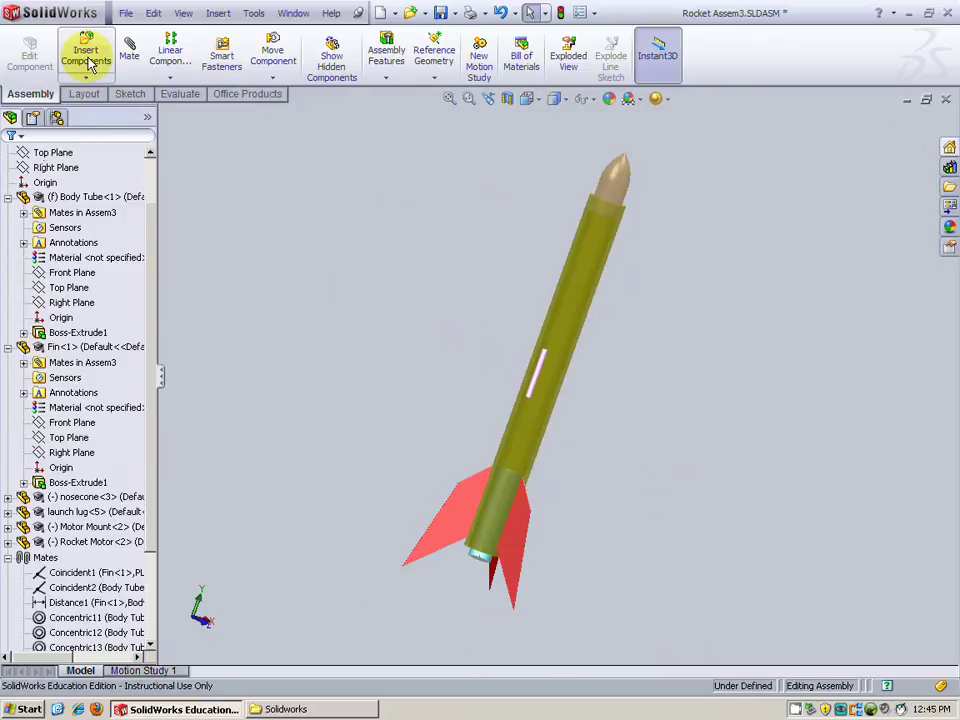
- Start a circular component pattern of the launch lug around the body tube axis, viewed from Bottom
left_click(168, 77)
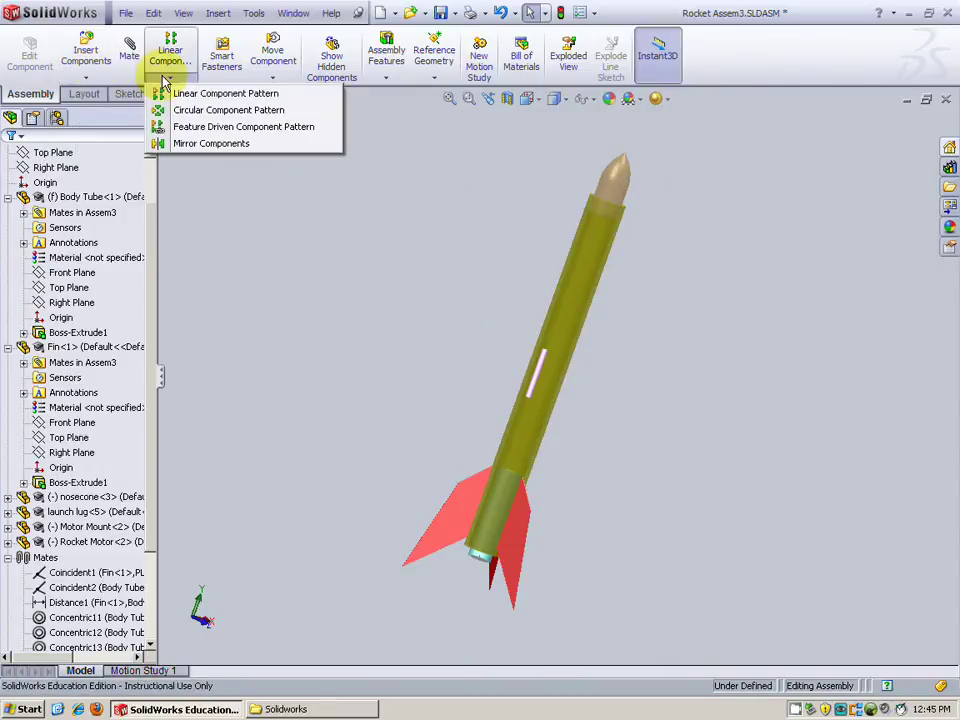
left_click(211, 112)
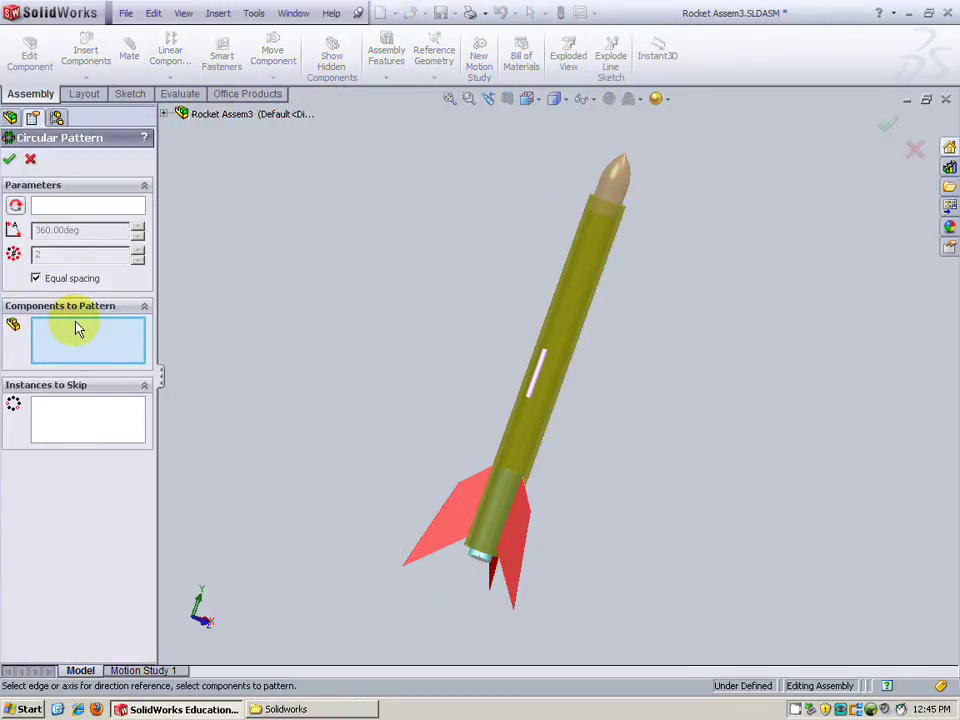
left_click(538, 381)
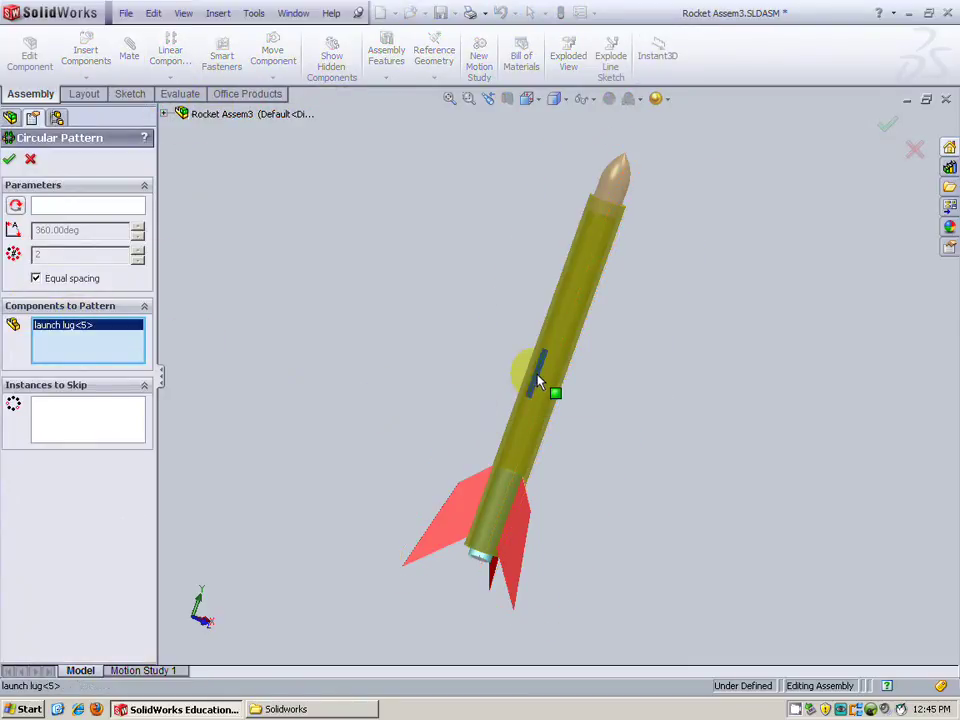
left_click(71, 211)
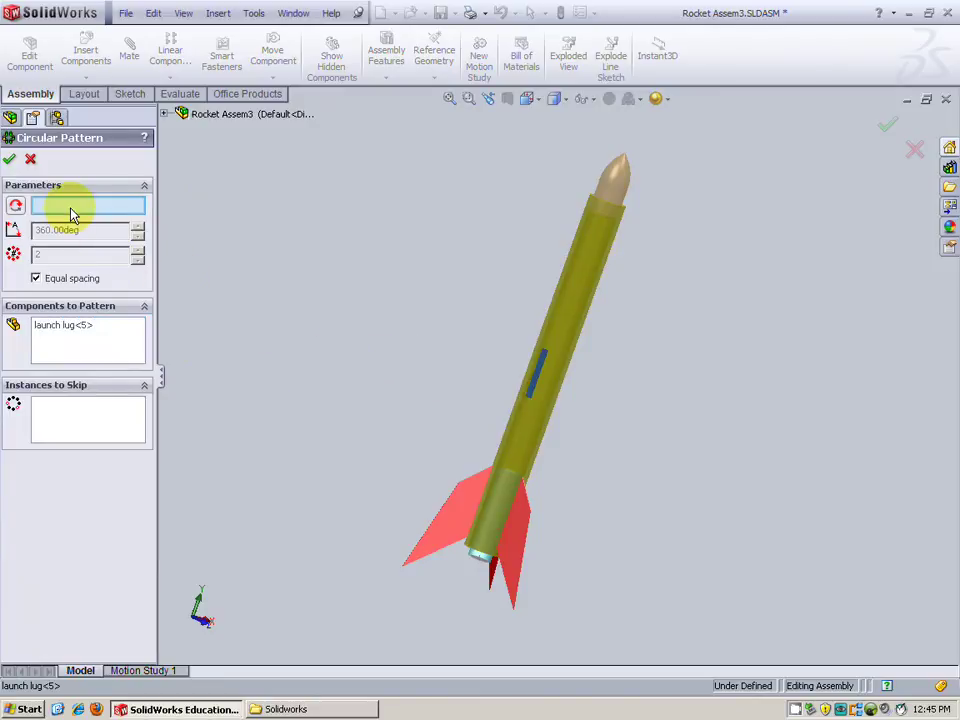
left_click(576, 302)
middle_click_drag(326, 493, 464, 425)
left_click(526, 99)
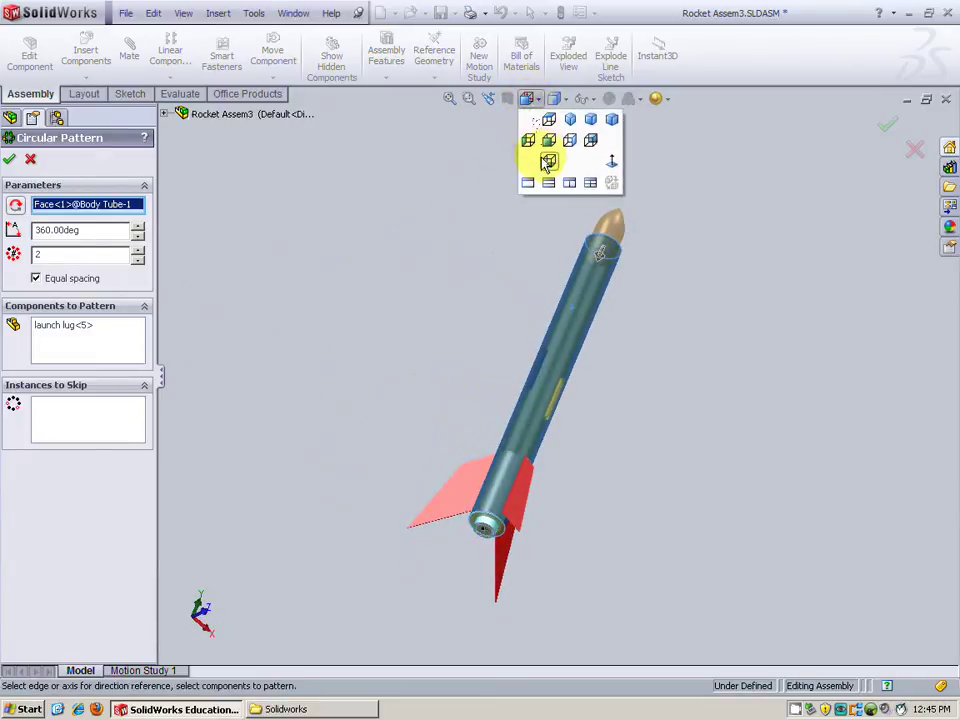
left_click(548, 161)
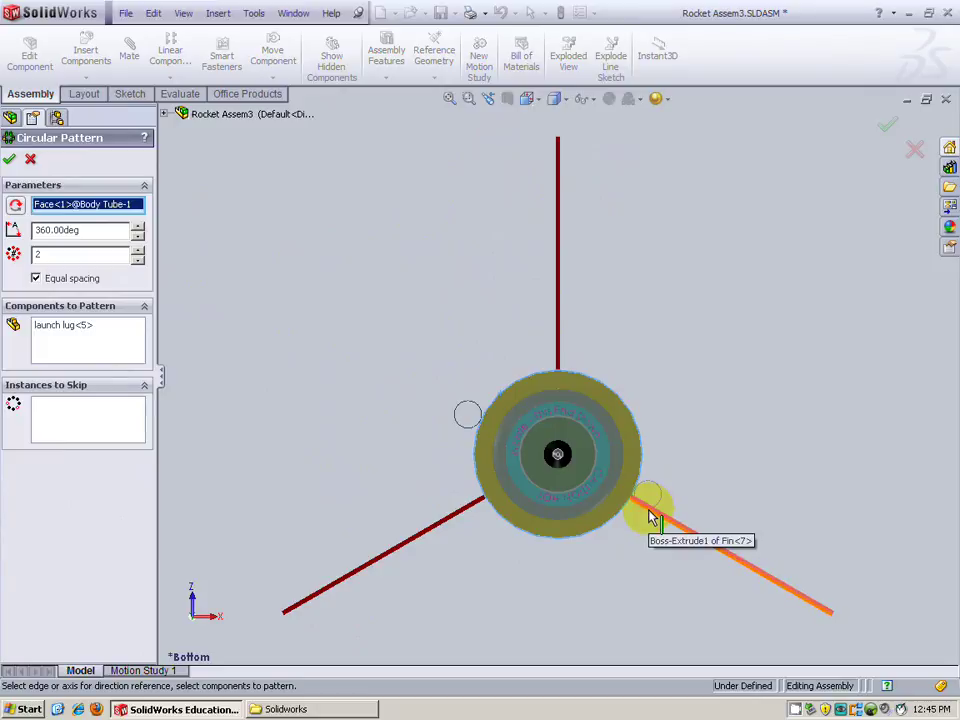
- Set the launch lug pattern to 2 instances spaced 115° apart and accept it
double_click(37, 254)
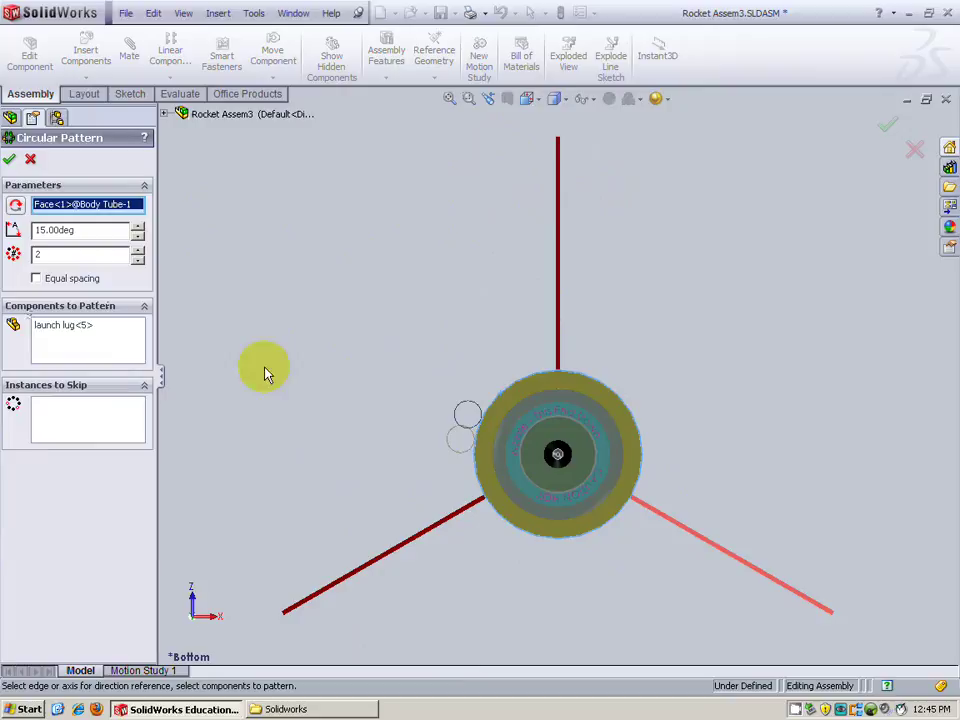
left_click(60, 230)
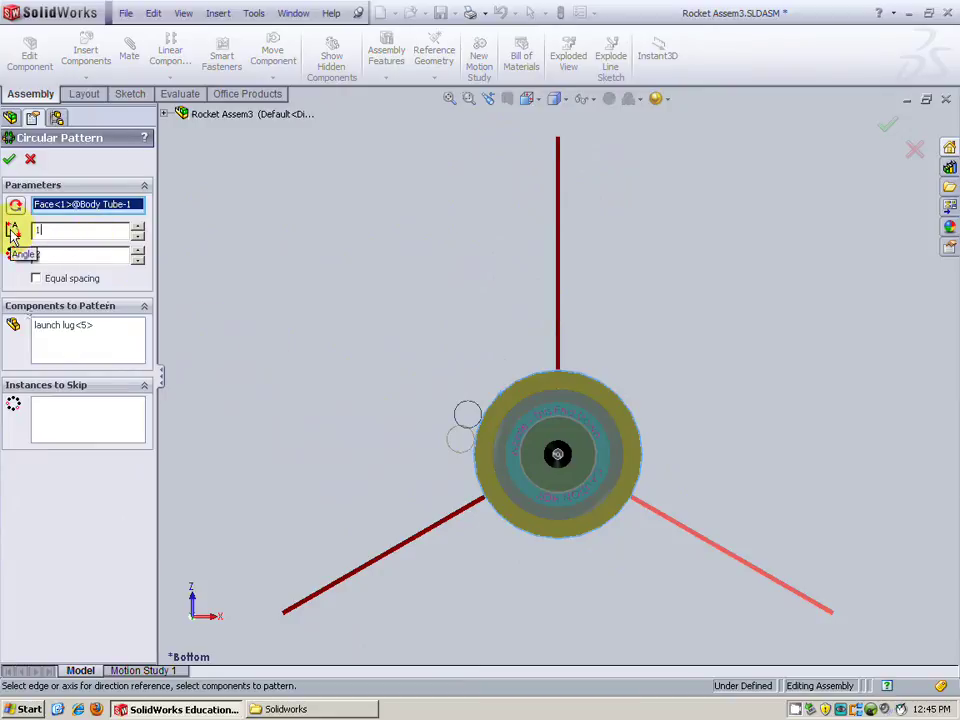
key("Return")
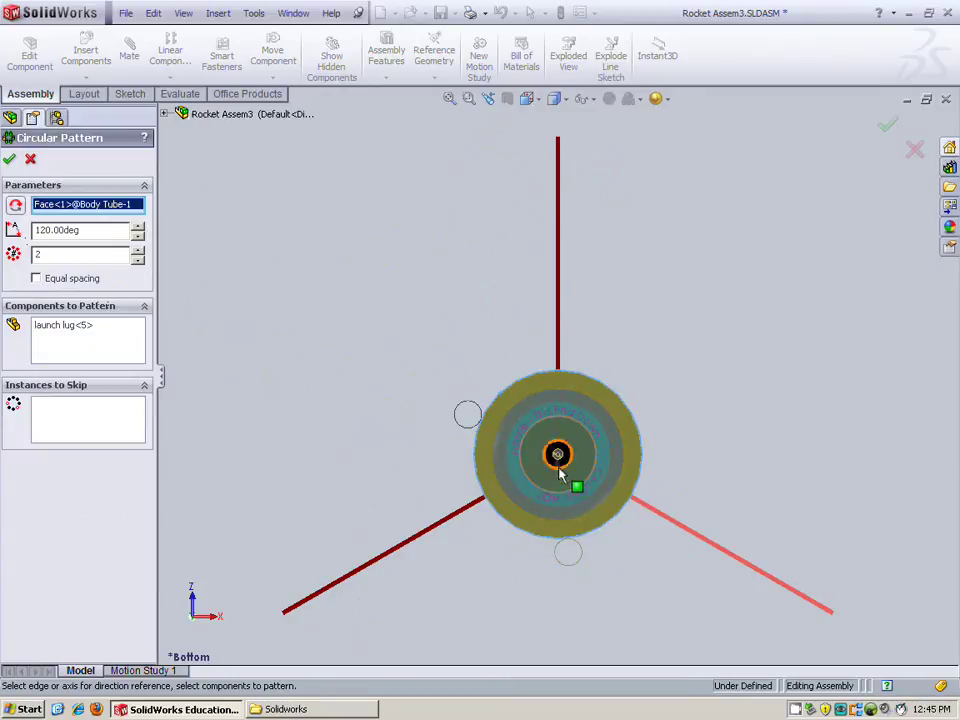
left_click(91, 229)
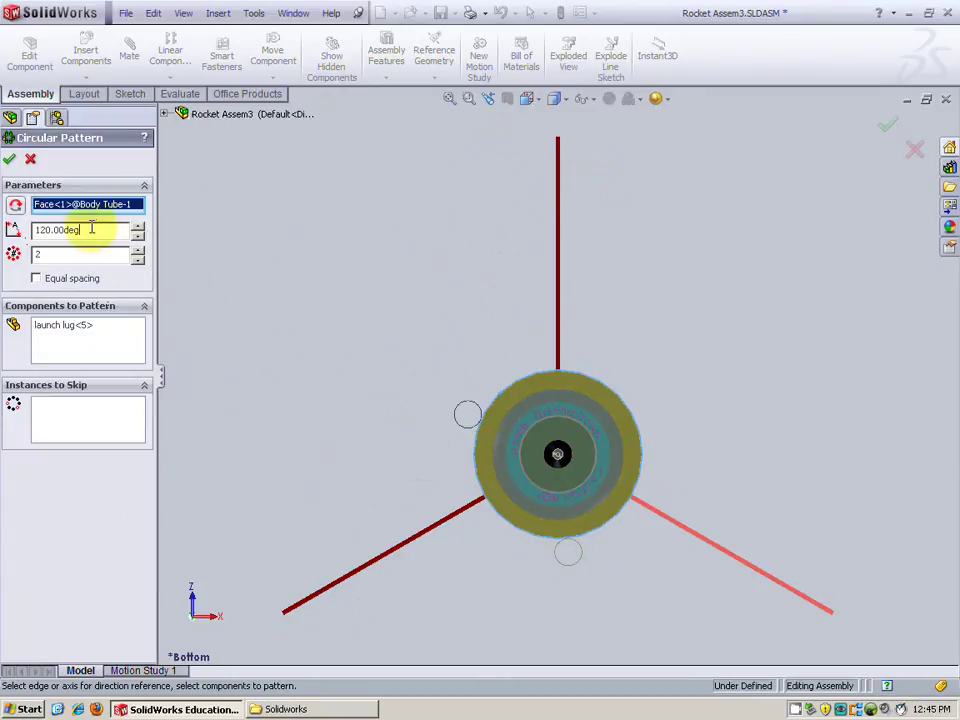
left_click_drag(91, 229, 14, 232)
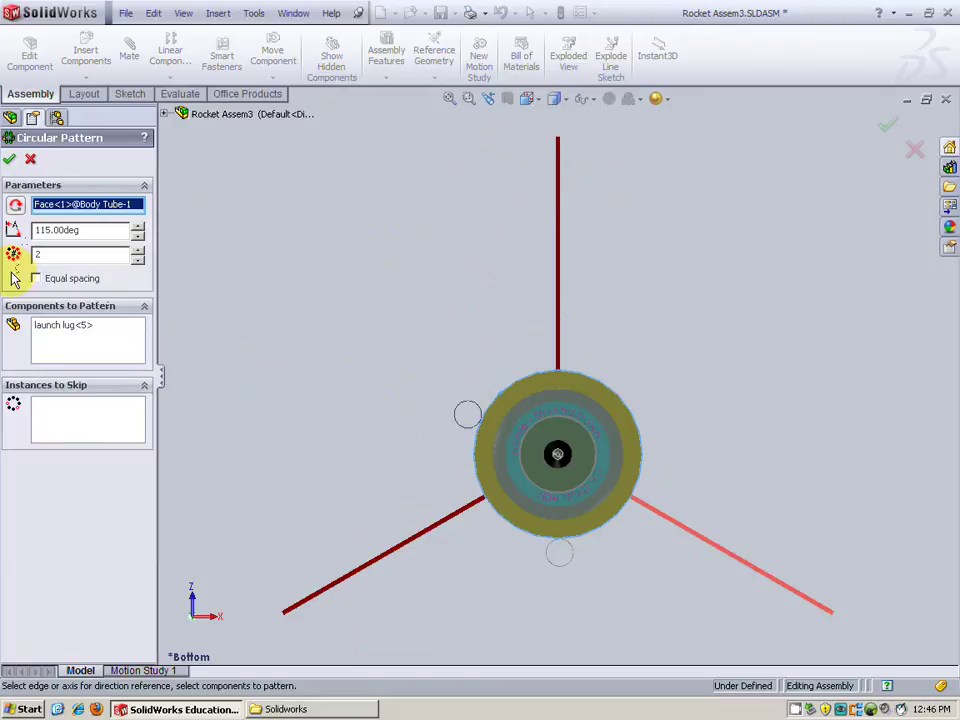
left_click(10, 160)
mouse_move(482, 596)
middle_mouse_down()
mouse_move(491, 606)
mouse_move(482, 576)
middle_mouse_up()
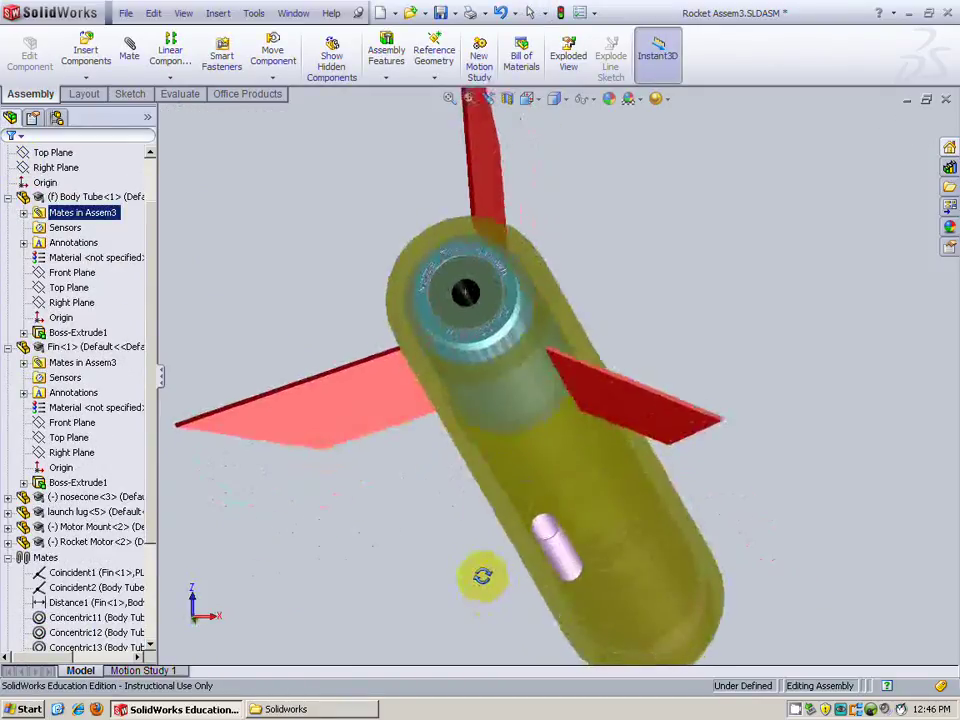
scroll(482, 576, "up", 5)
left_click(538, 100)
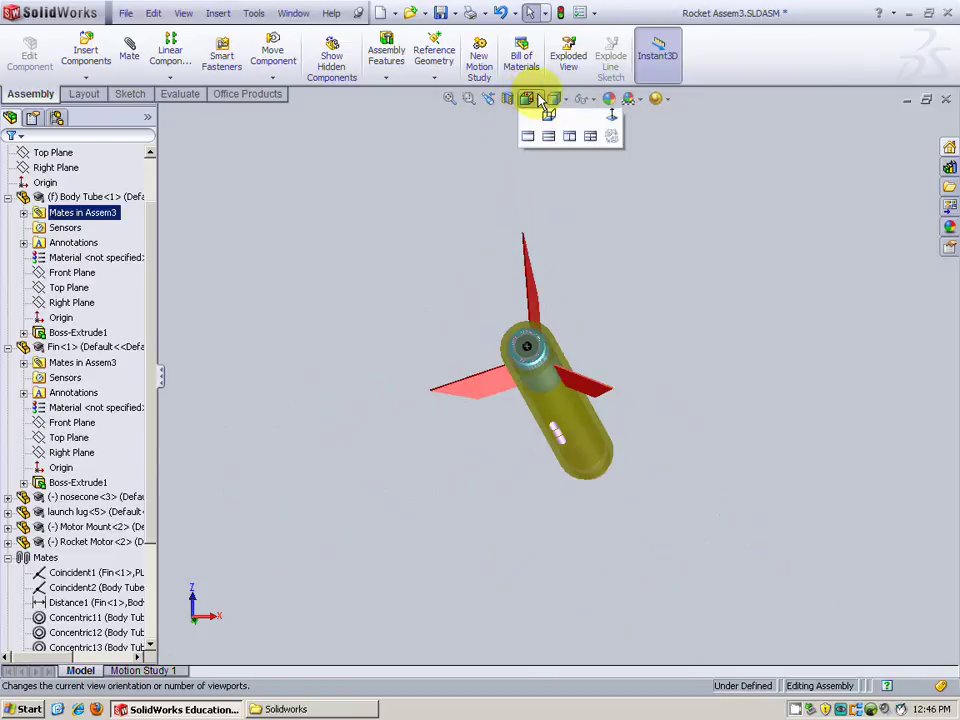
left_click(552, 124)
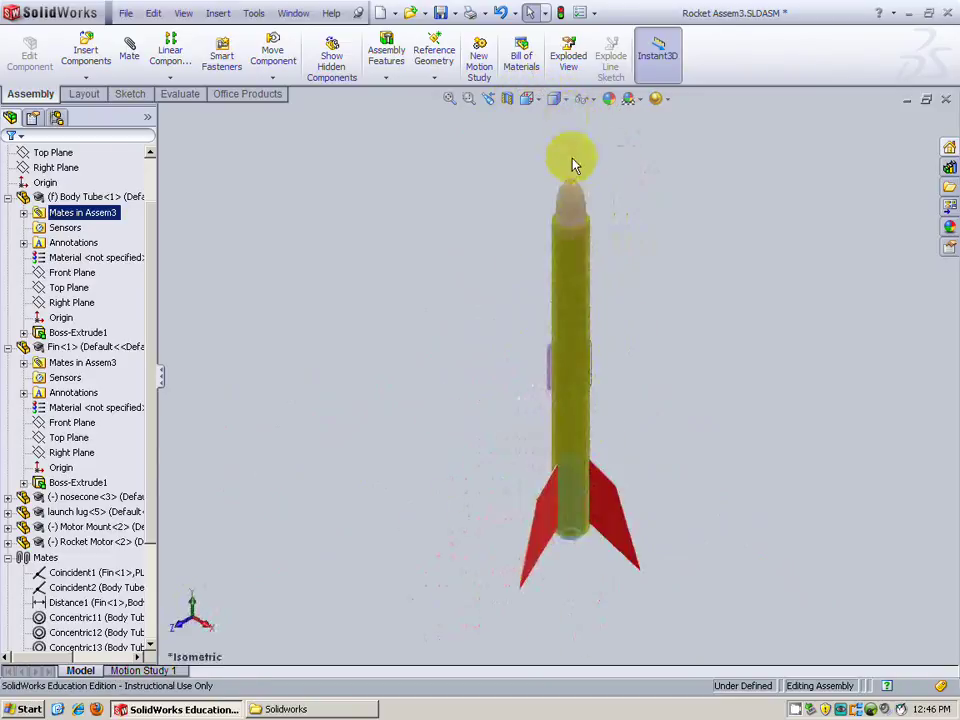
left_click_drag(566, 219, 577, 158)
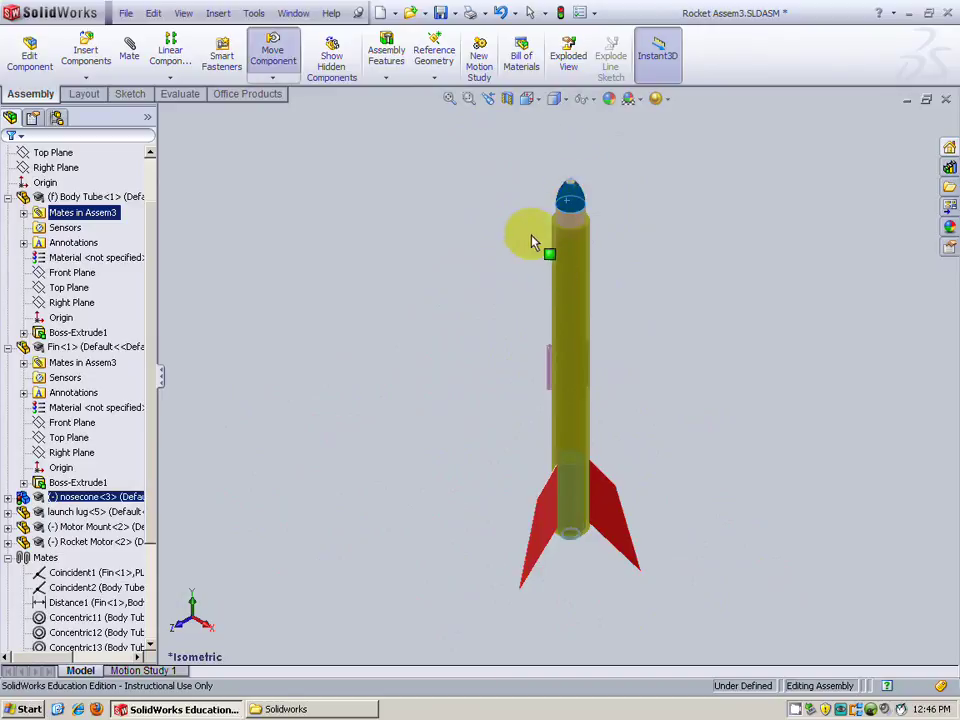
left_click_drag(533, 242, 568, 252)
left_click_drag(608, 521, 597, 537)
scroll(568, 542, "up", 4)
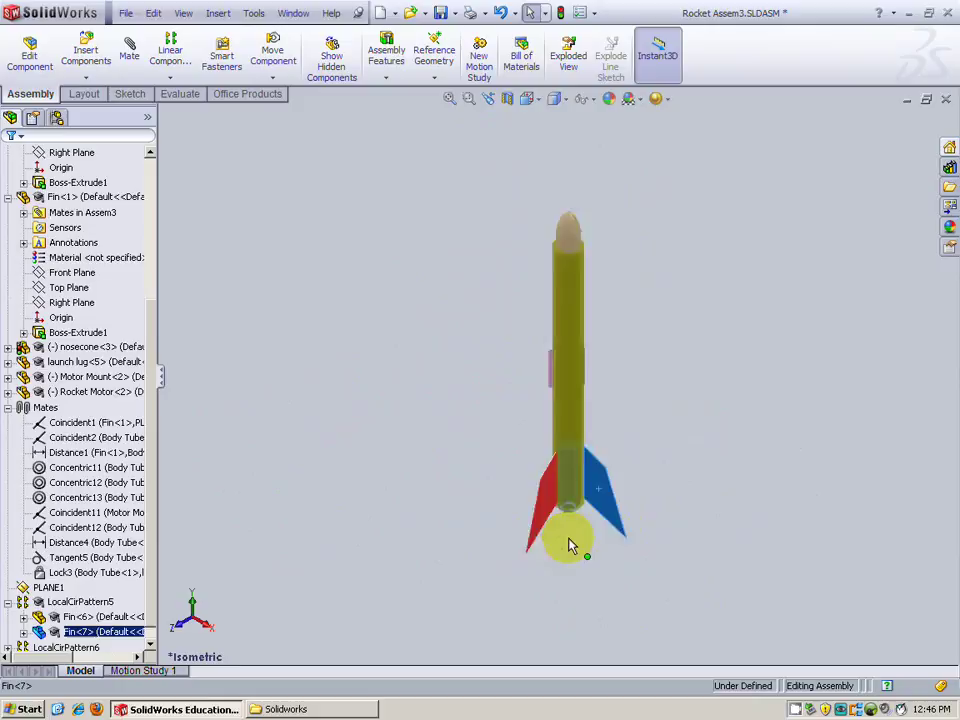
scroll(561, 460, "down", 5)
middle_click_drag(561, 453, 576, 385)
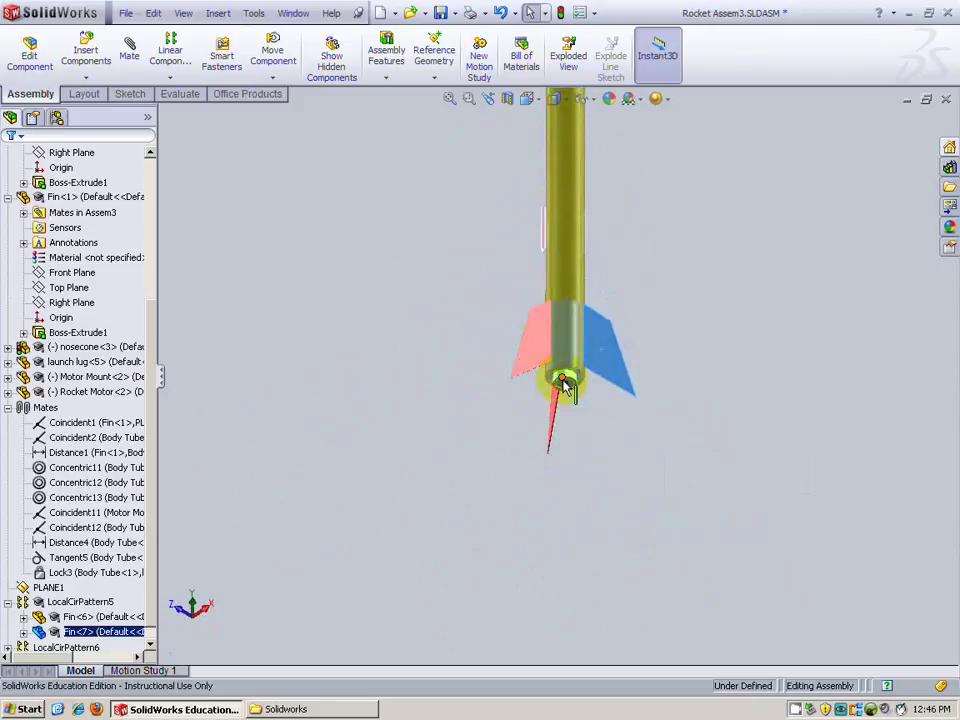
scroll(578, 375, "down", 5)
left_click_drag(578, 360, 690, 320)
scroll(545, 370, "up", 6)
middle_click_drag(531, 321, 680, 290)
middle_click_drag(505, 283, 551, 232)
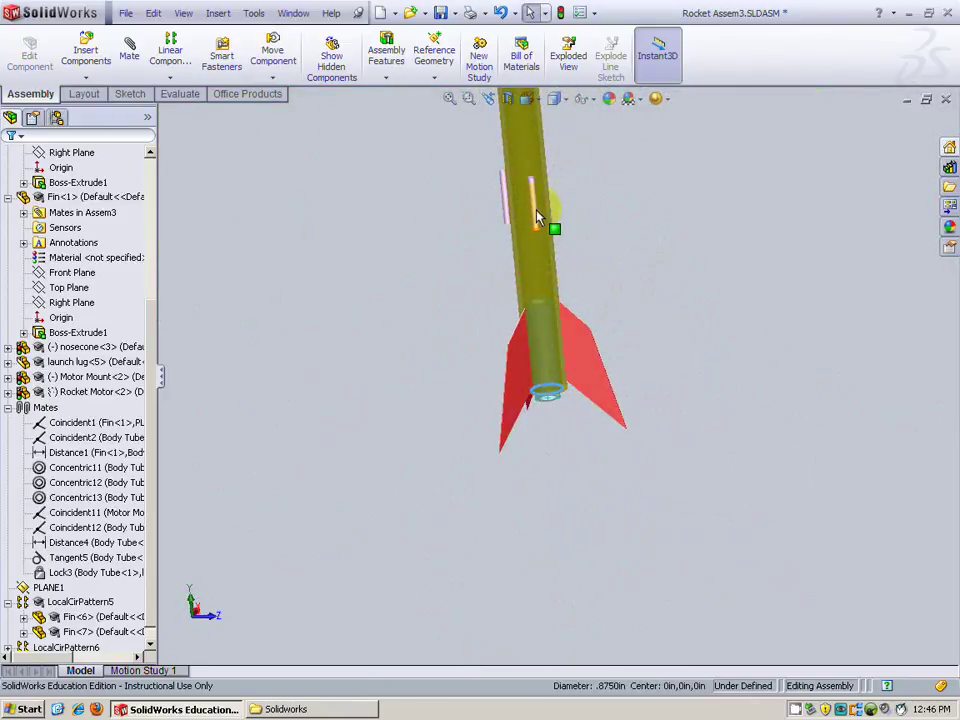
left_click_drag(537, 218, 537, 229)
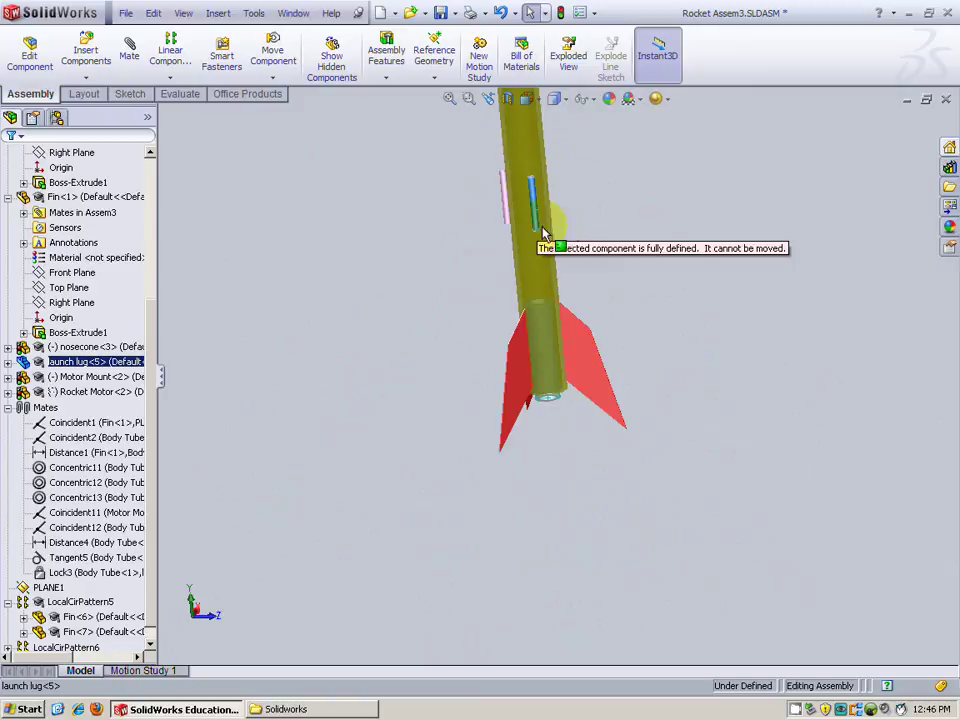
scroll(523, 343, "up", 5)
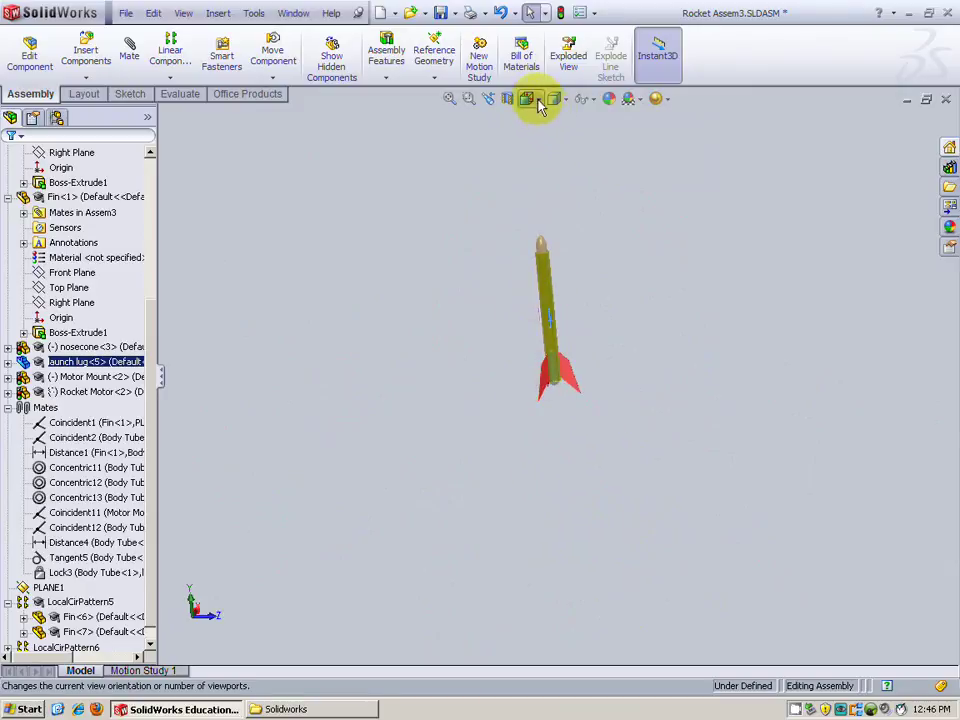
left_click(538, 101)
left_click(570, 119)
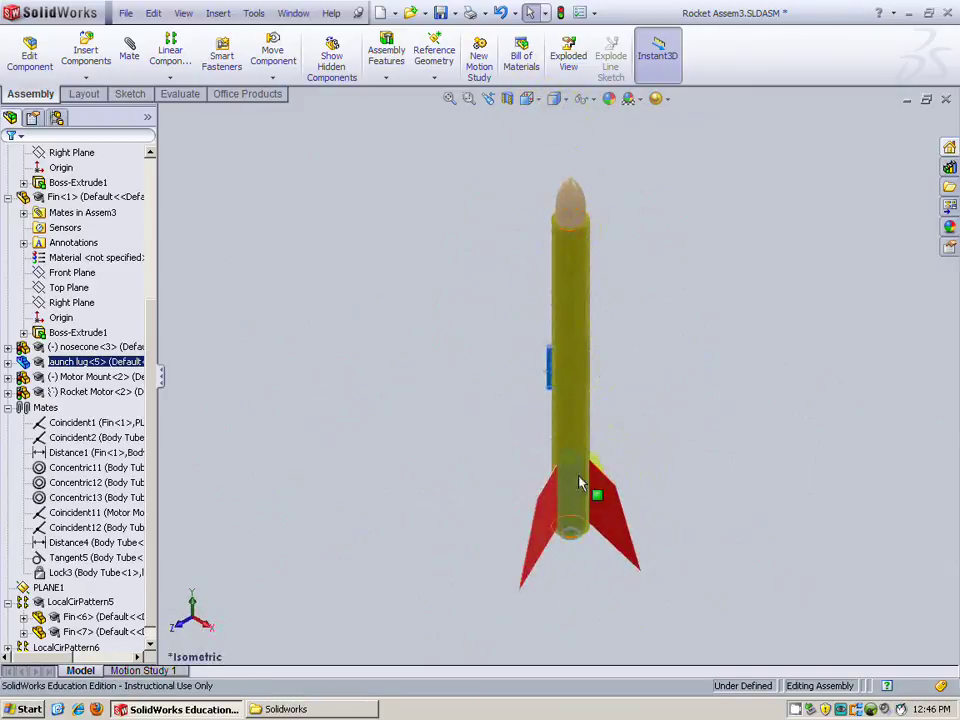